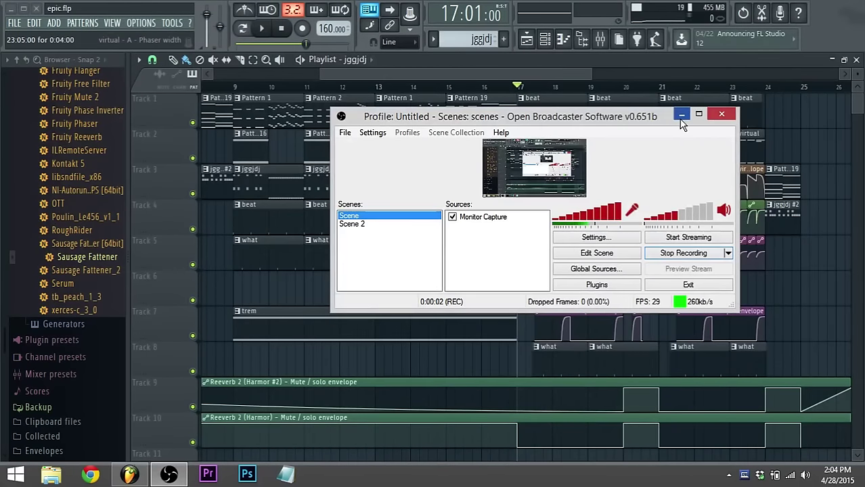
Minimize OBS and zoom the playlist to show bars 1–22.
click(682, 116)
drag(590, 72, 709, 74)
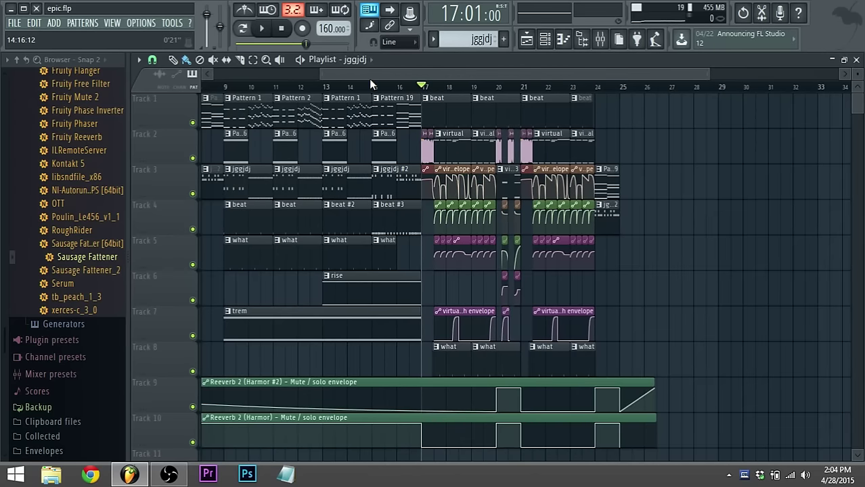
drag(361, 73, 247, 73)
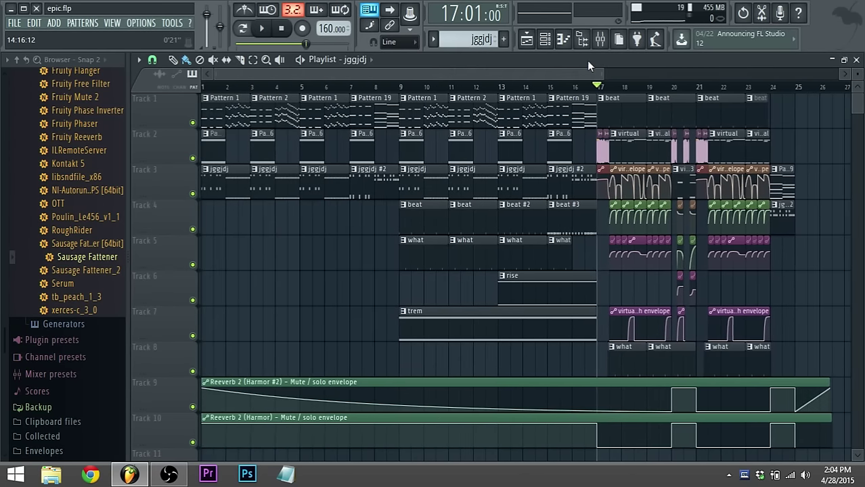
drag(603, 75, 716, 95)
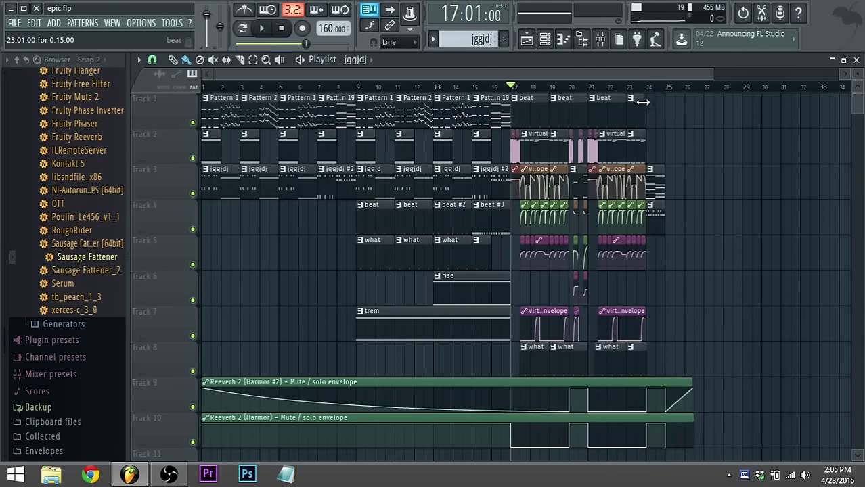
drag(715, 73, 644, 80)
Hide the recorder again, scroll the playlist back to bar 1, and rewind with Home.
click(171, 476)
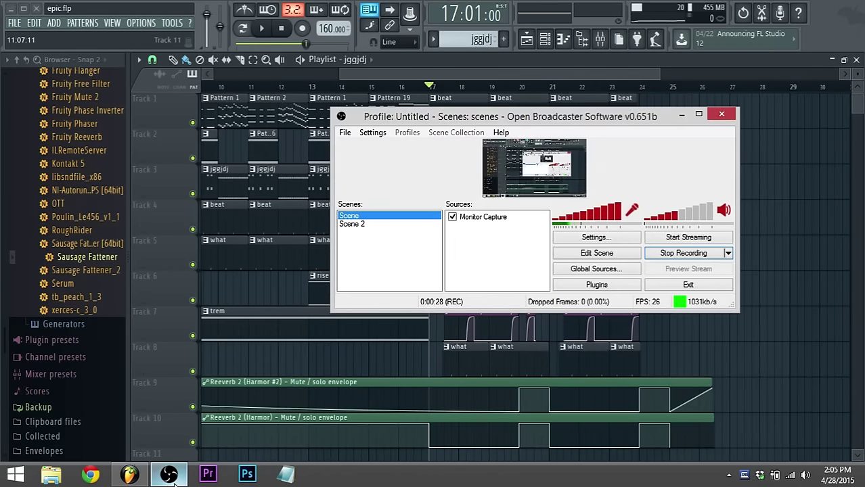
click(174, 481)
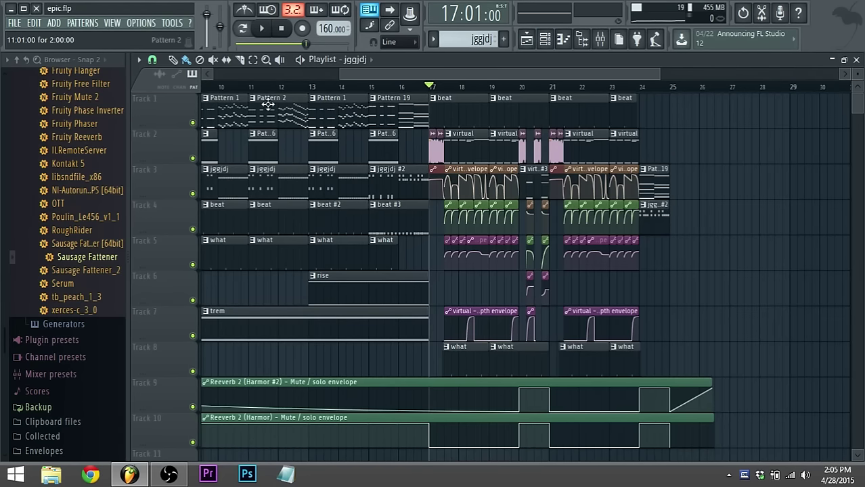
drag(373, 73, 219, 81)
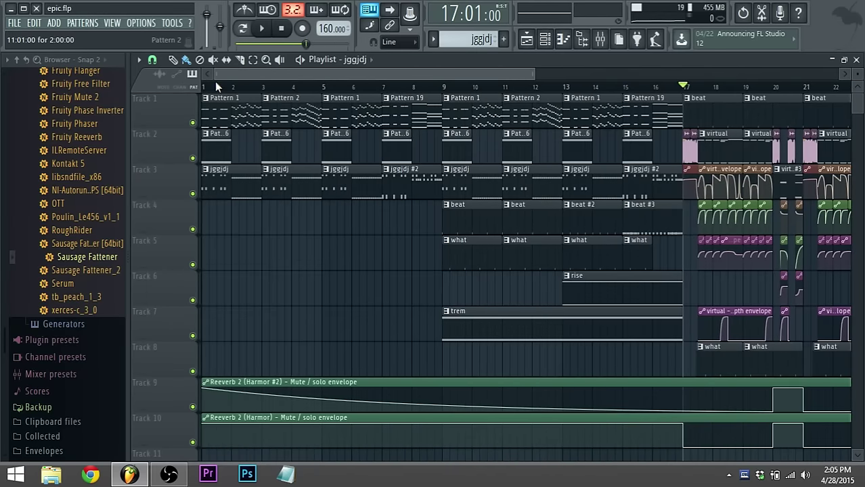
scroll(250, 89, right, 2)
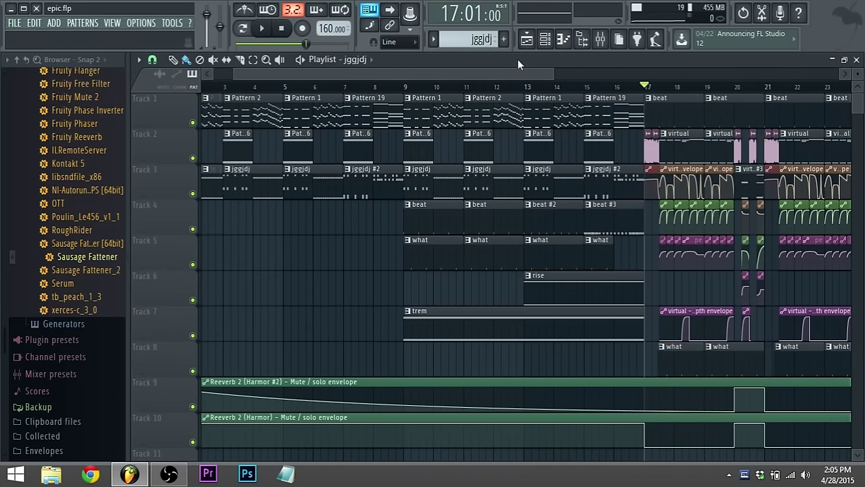
key(Home)
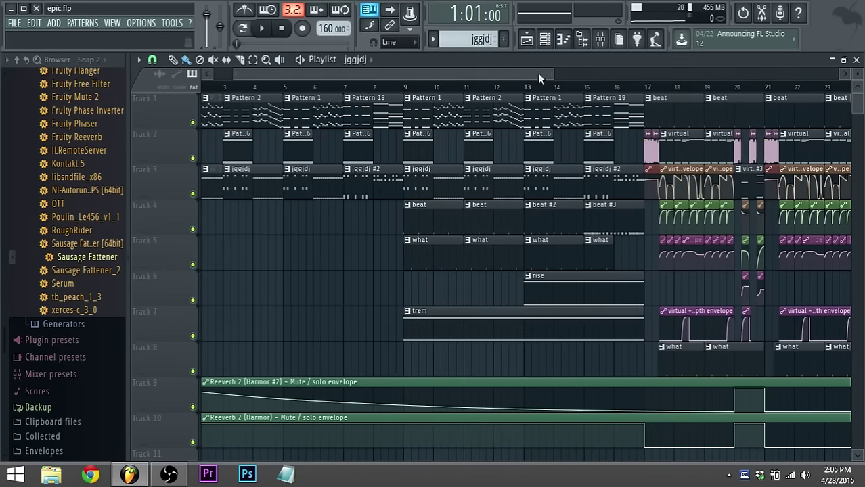
drag(533, 71, 367, 64)
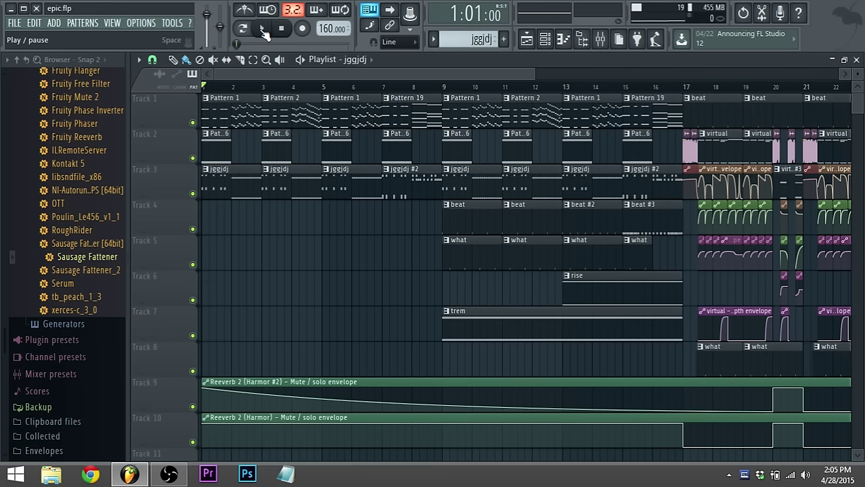
Play the arrangement from the beginning, then stop and rewind.
click(263, 31)
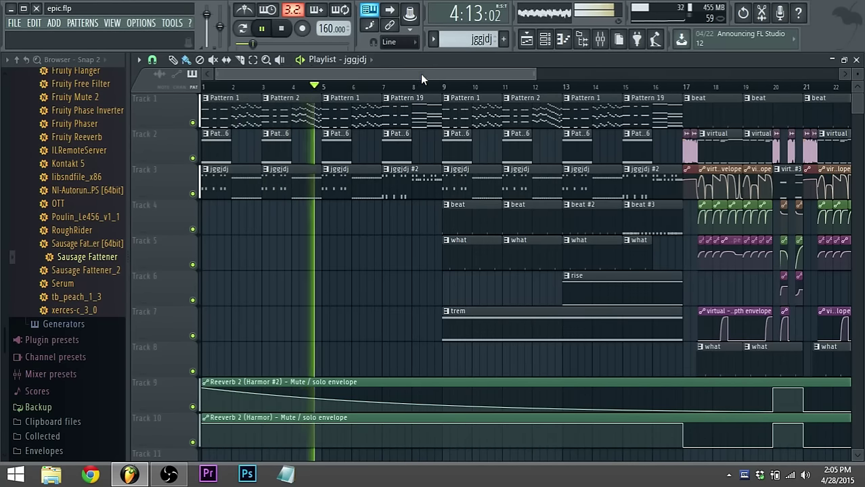
drag(421, 76, 565, 102)
click(173, 477)
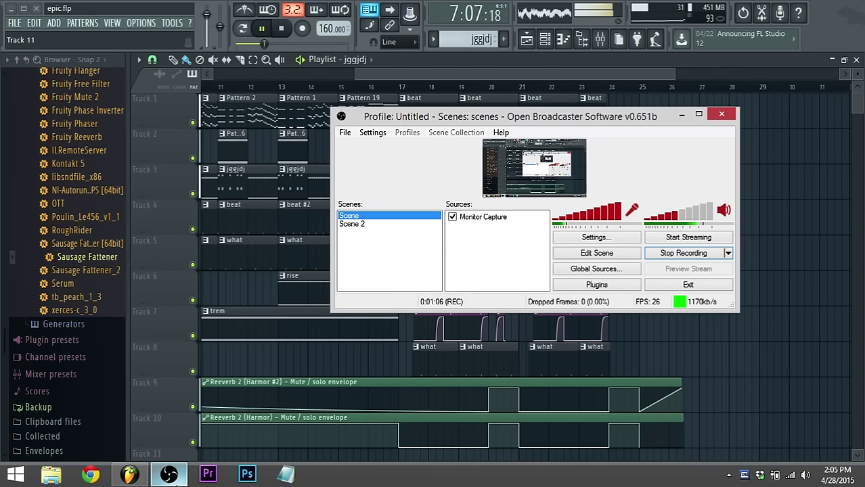
click(173, 477)
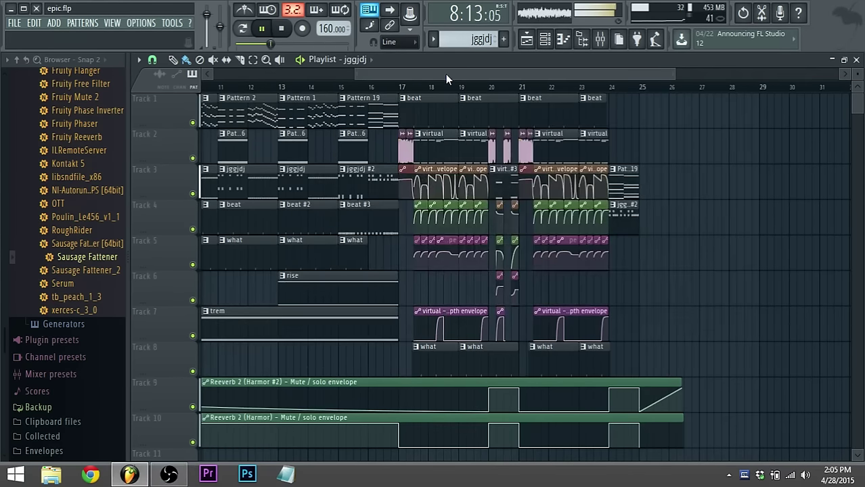
drag(446, 73, 427, 69)
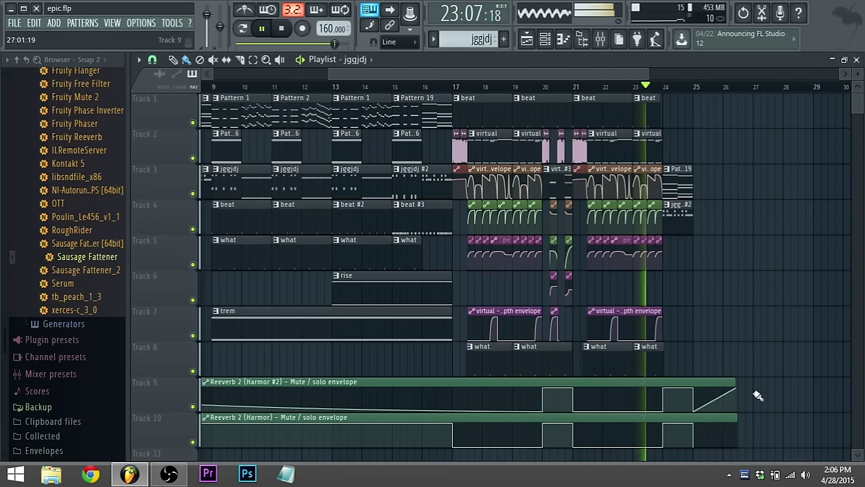
click(282, 29)
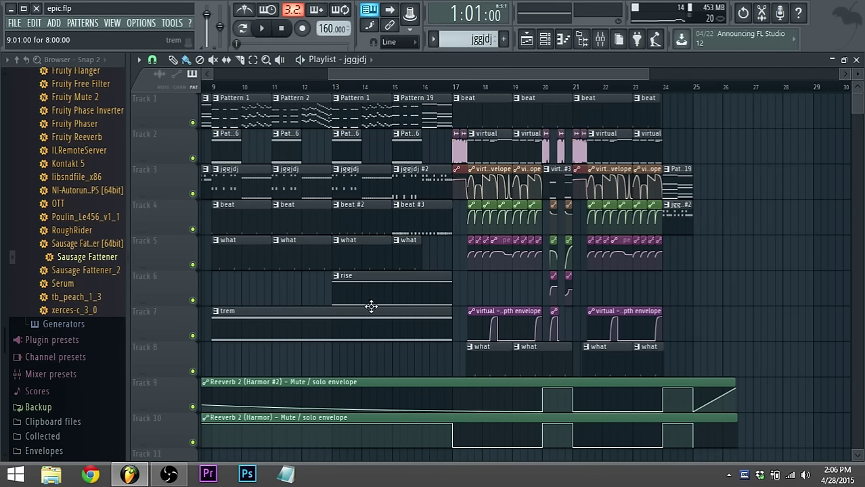
Zoom the playlist into bars 17–23, set the song position to bar 17, and play and stop there.
drag(488, 76, 542, 100)
scroll(440, 195, up, 3)
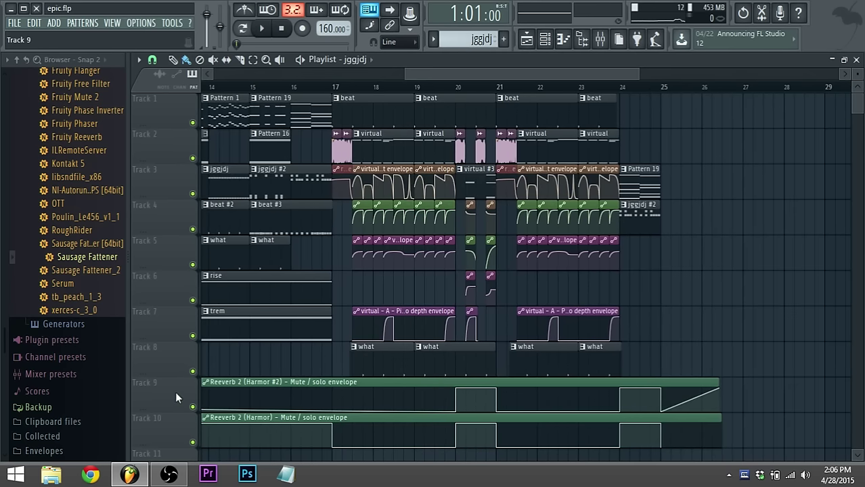
click(169, 476)
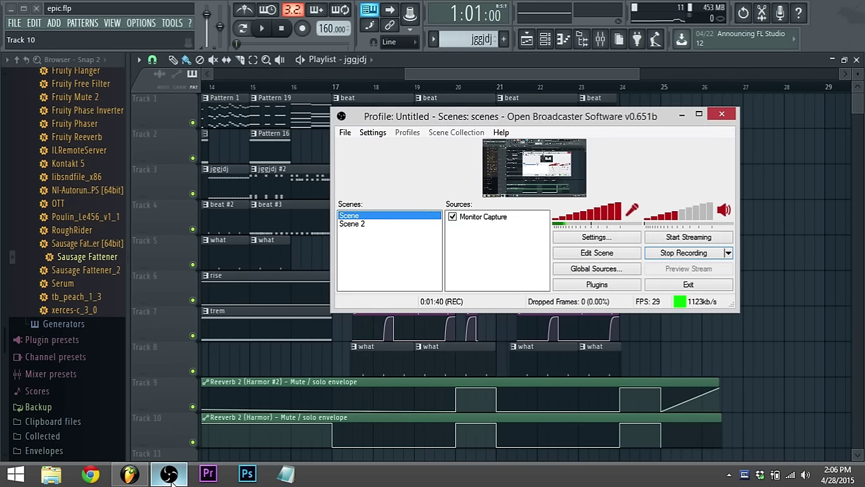
click(171, 475)
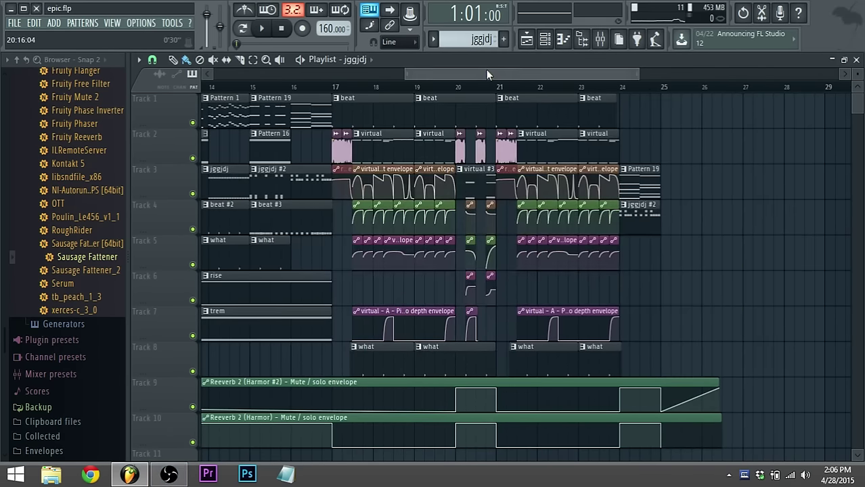
scroll(485, 71, up, 3)
drag(478, 74, 462, 90)
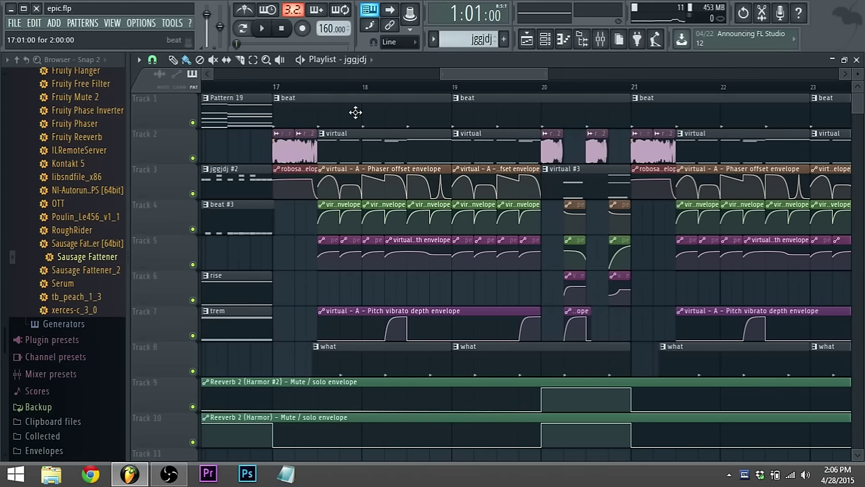
click(321, 90)
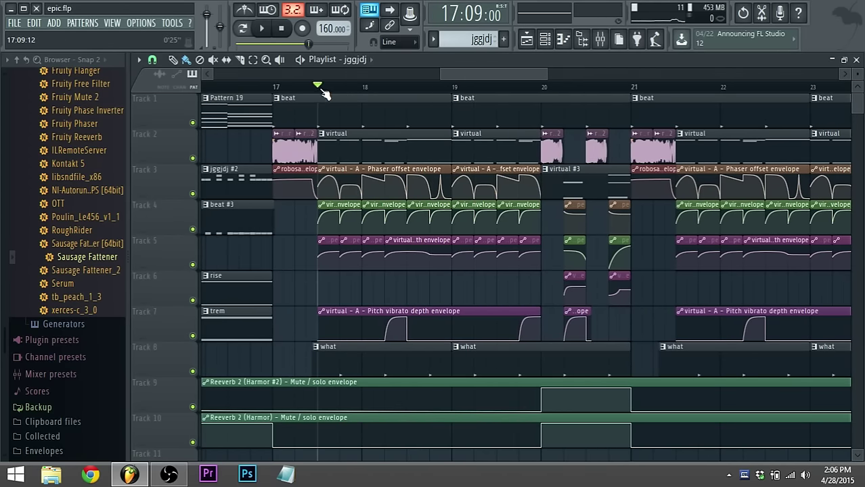
key(space)
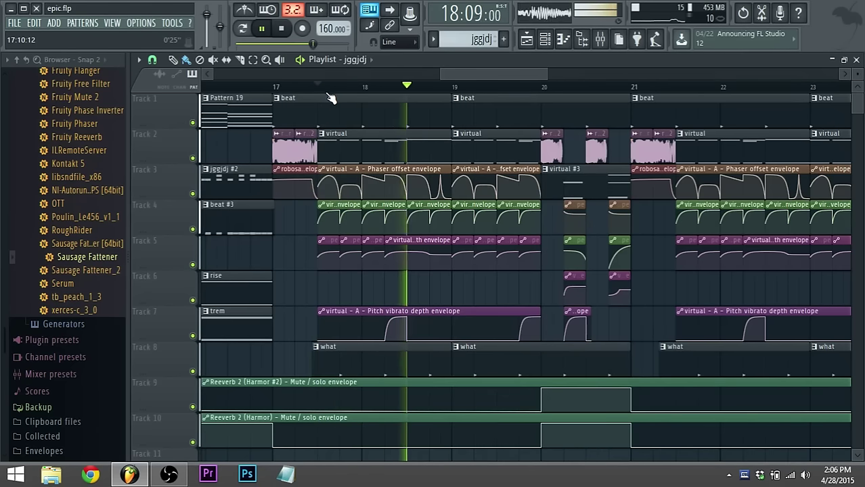
key(space)
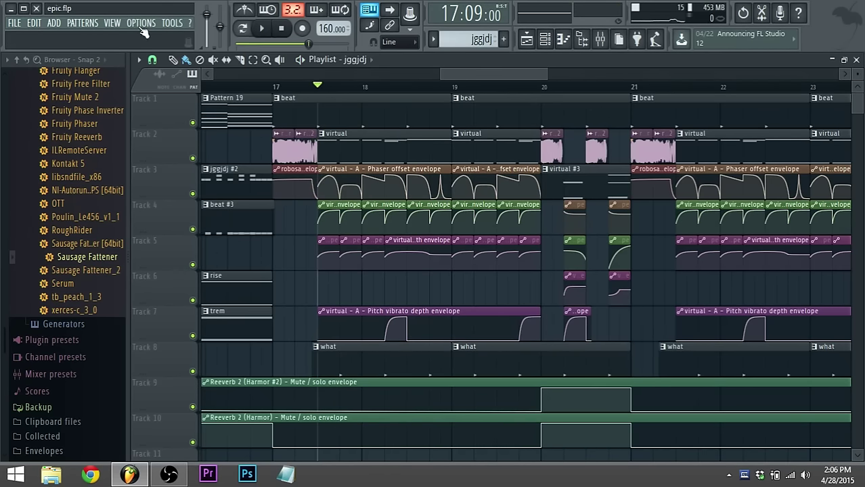
Set Animations to 'Keep it sober' on the General settings page and close Settings.
click(141, 23)
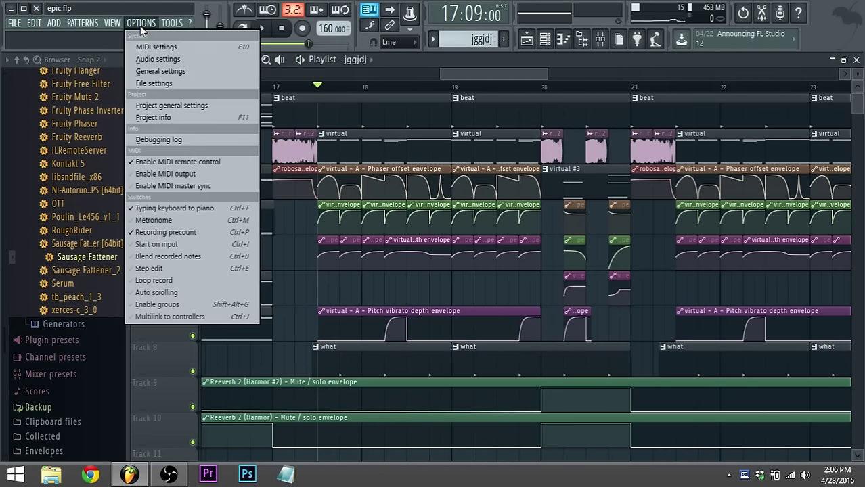
click(158, 60)
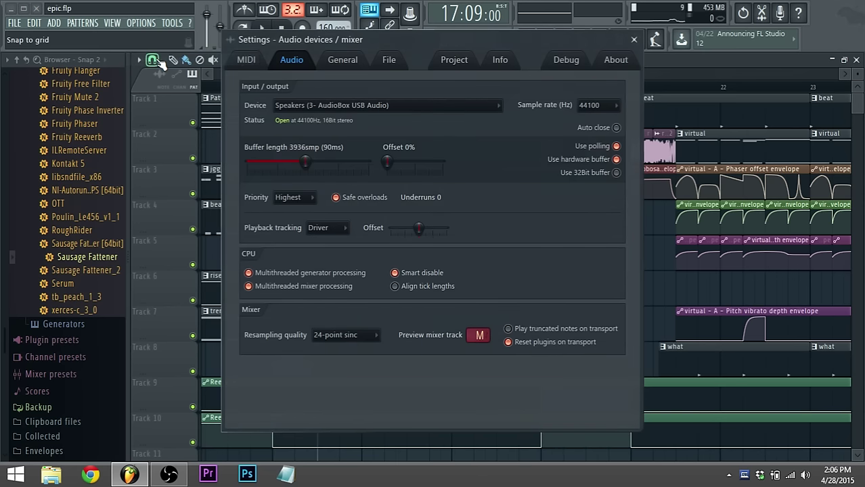
click(344, 61)
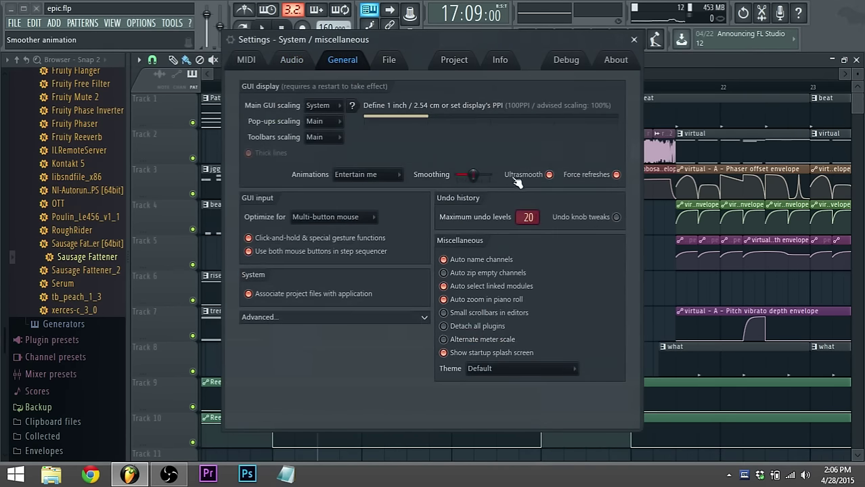
click(369, 175)
click(382, 201)
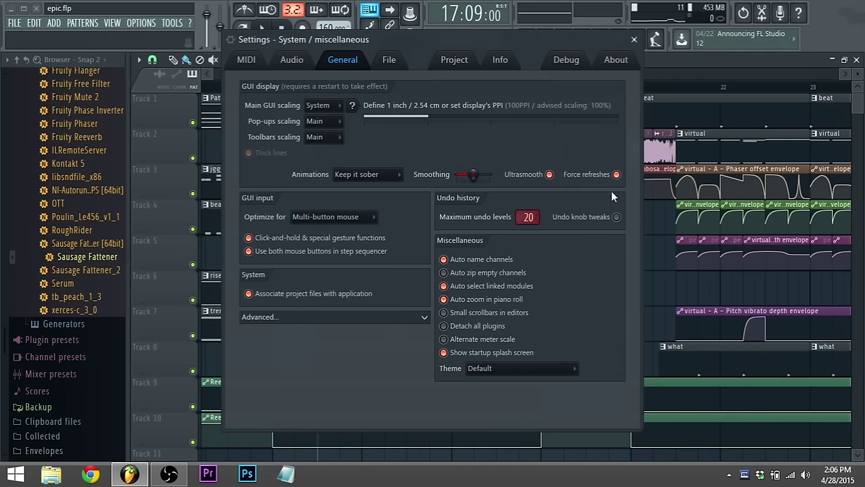
click(634, 39)
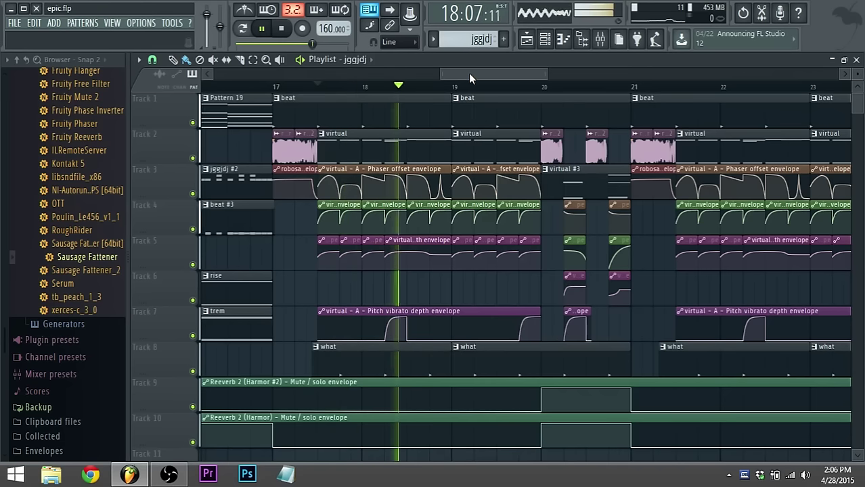
Stop at bar 17 and zoom into the Phaser offset, Phaser width and Pitch vibrato depth clips.
key(space)
scroll(411, 95, up, 3)
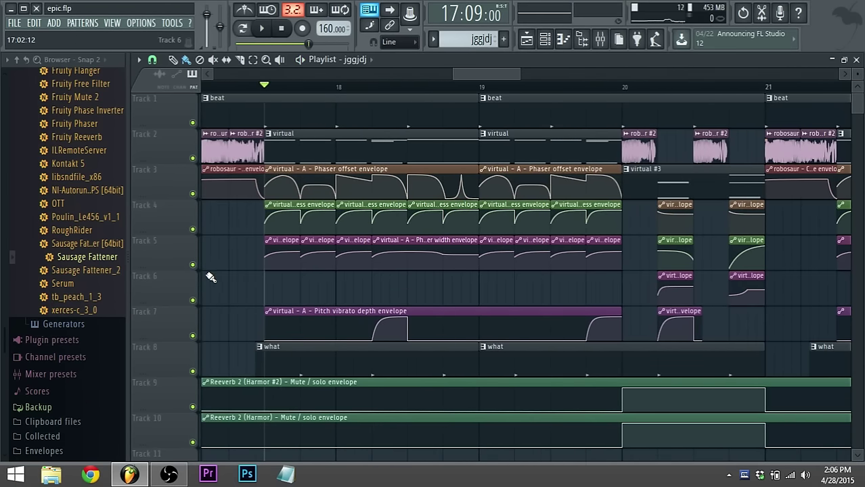
click(169, 474)
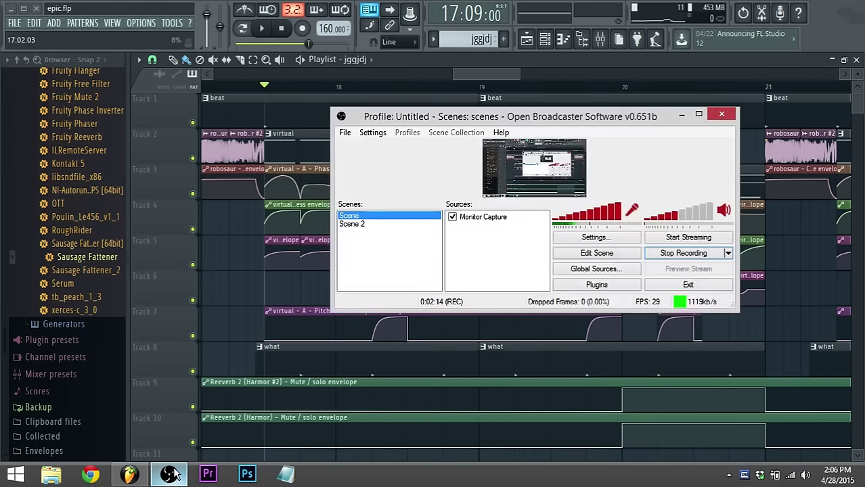
click(173, 475)
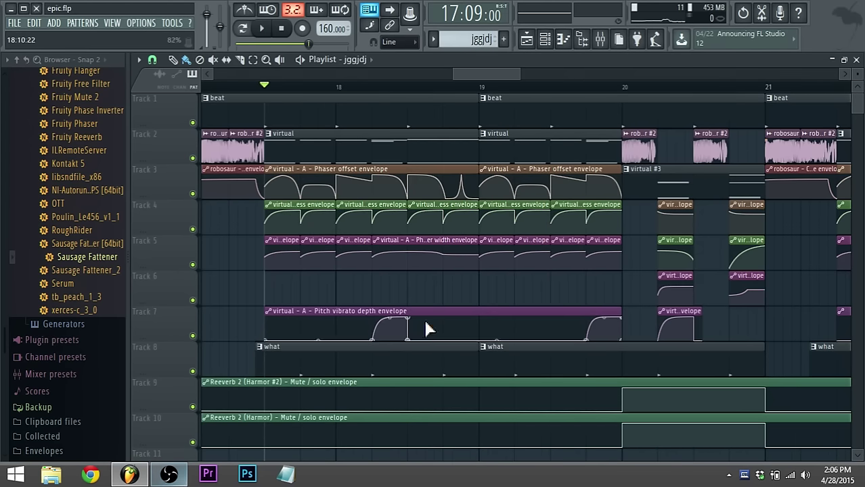
scroll(465, 73, left, 3)
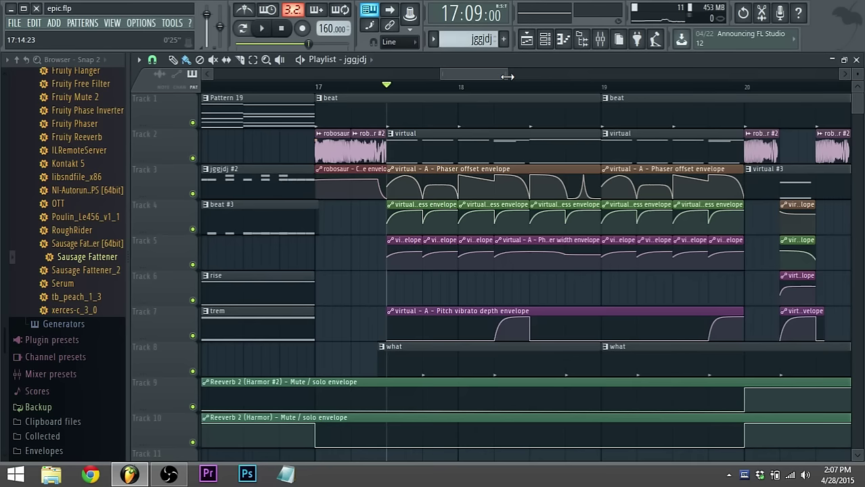
drag(507, 76, 500, 78)
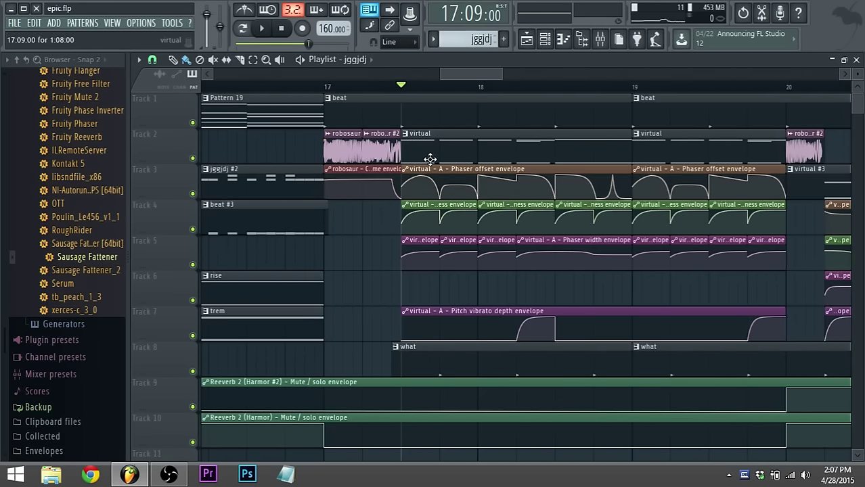
Open the virtual pattern, enlarge the Channel rack, and open and position the virtual channel's Harmor window.
double_click(433, 145)
click(545, 39)
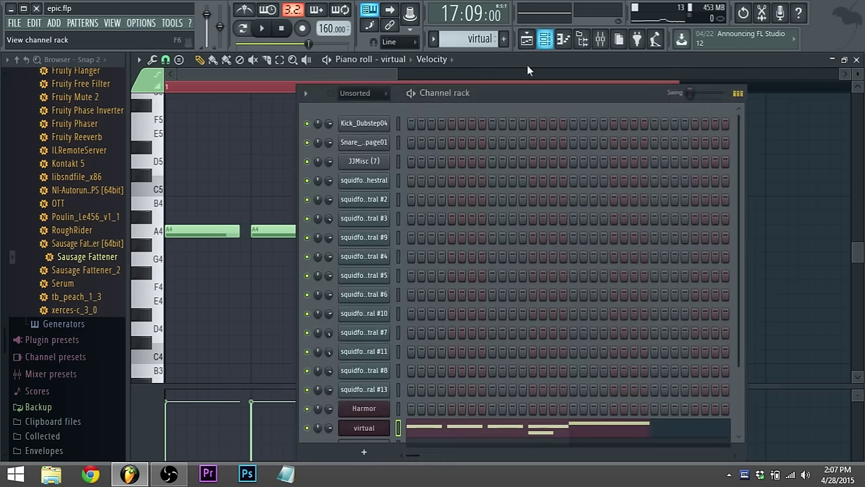
drag(499, 87, 500, 48)
click(367, 391)
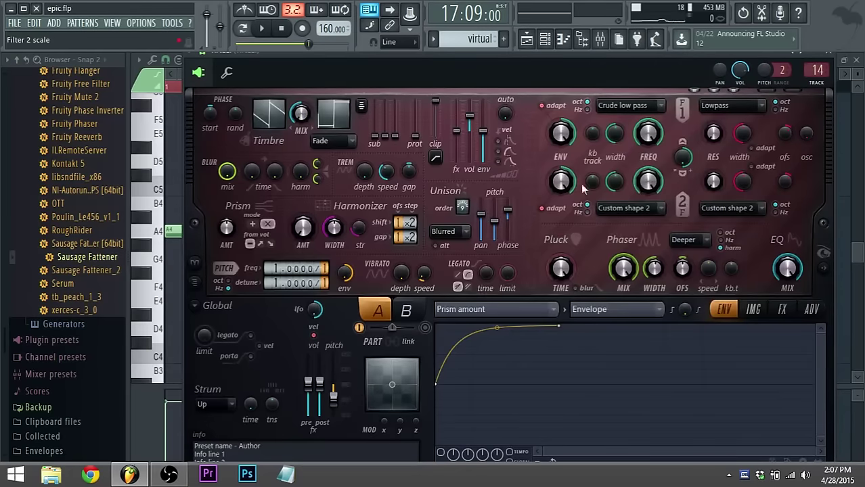
mouse_move(470, 62)
mouse_down()
mouse_move(472, 99)
mouse_move(467, 82)
mouse_move(482, 88)
mouse_move(456, 86)
mouse_move(458, 70)
mouse_up()
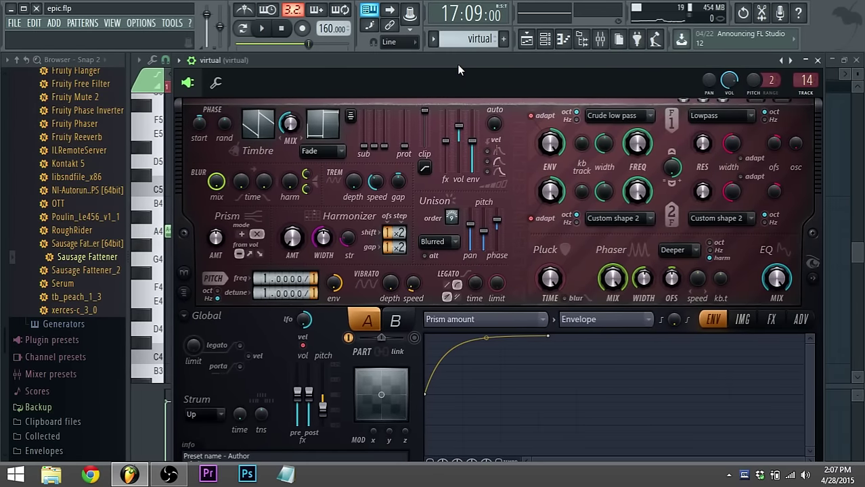
drag(305, 61, 319, 32)
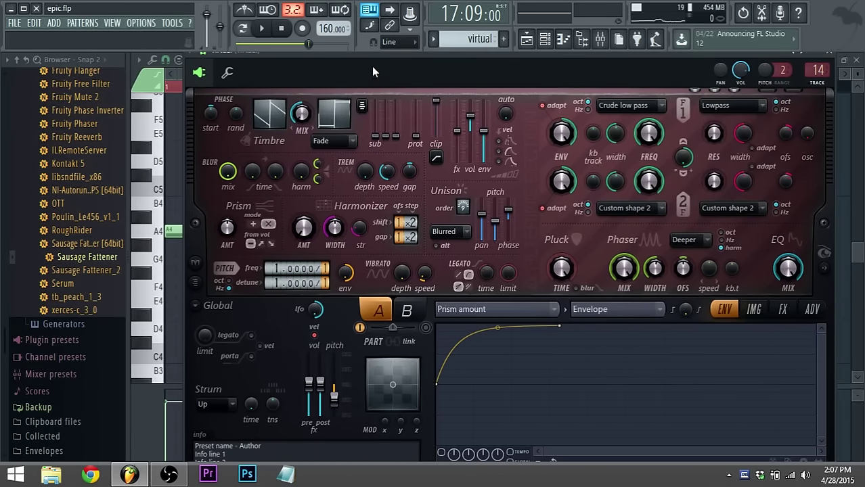
drag(362, 63, 337, 48)
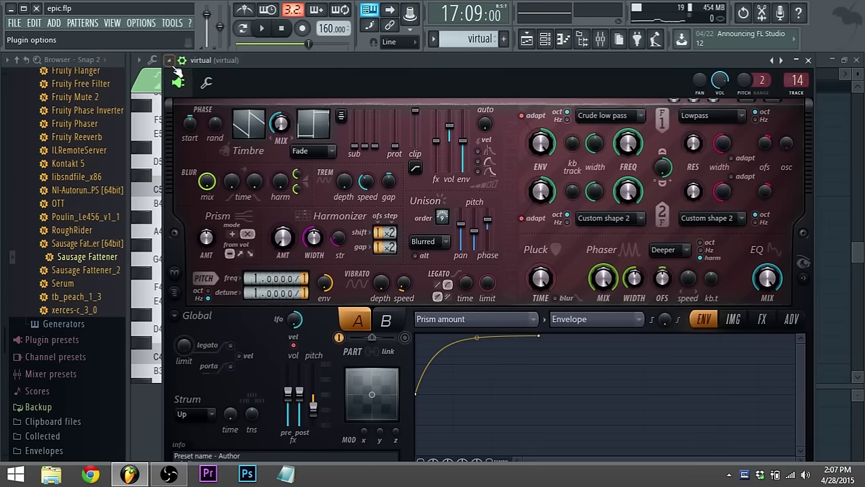
Detach Harmor, move it to the screen top, and audition notes across its keyboard.
click(170, 61)
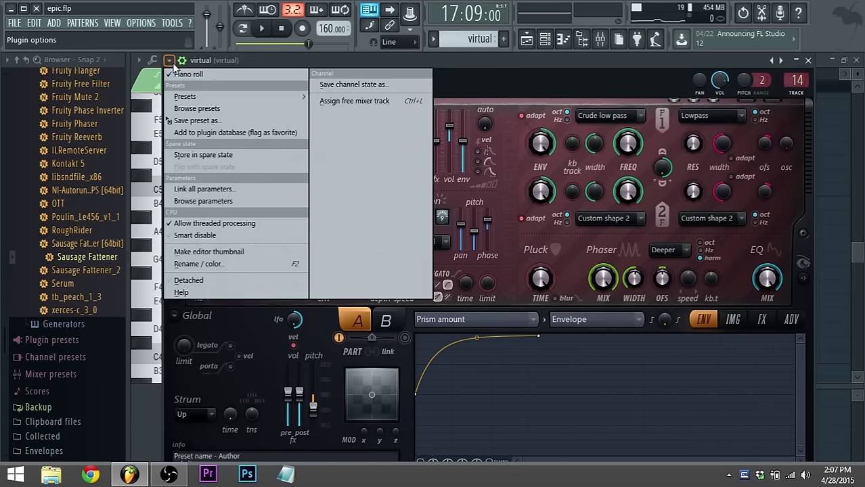
click(188, 280)
drag(387, 62, 400, 5)
mouse_move(344, 452)
mouse_down()
mouse_move(683, 463)
mouse_move(738, 452)
mouse_up()
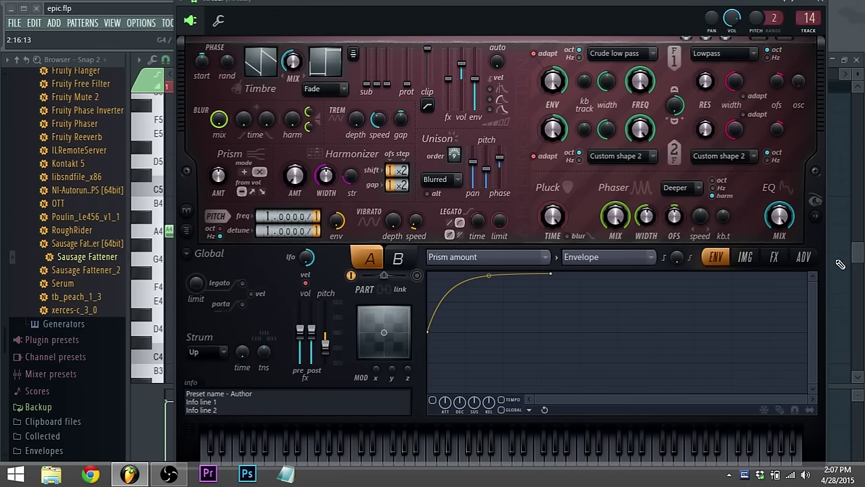
Hide OBS, then switch Harmor to part B and back to part A.
click(170, 475)
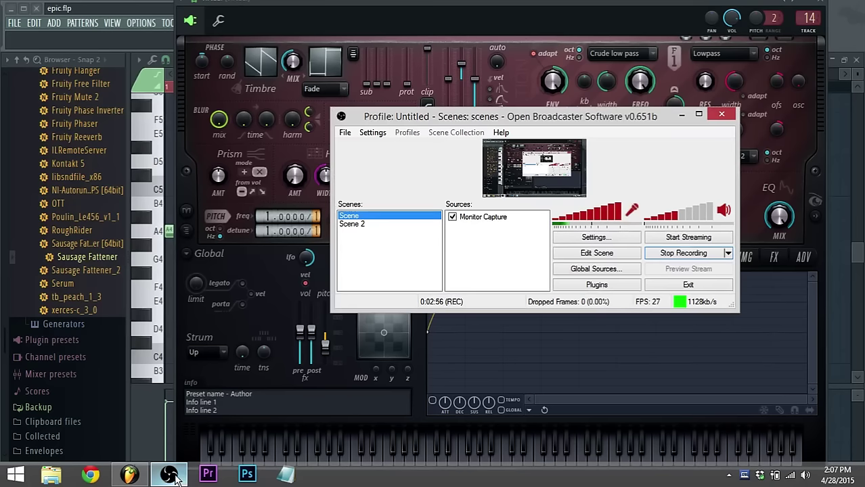
click(169, 476)
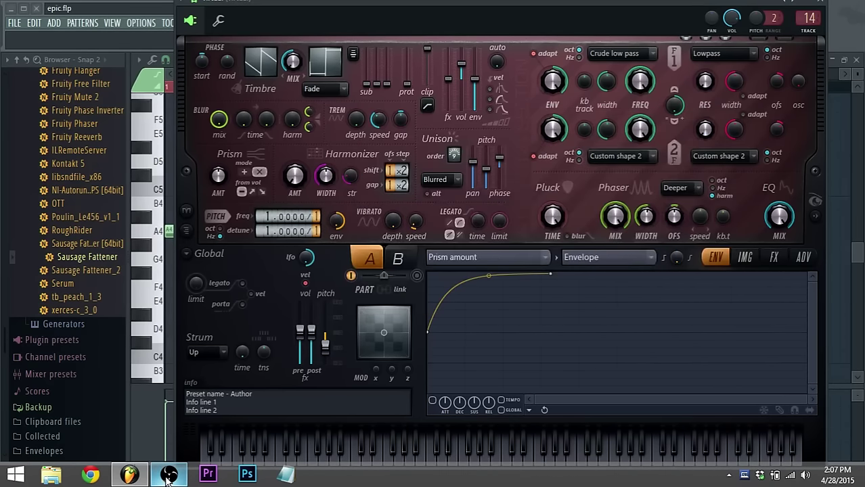
mouse_move(144, 482)
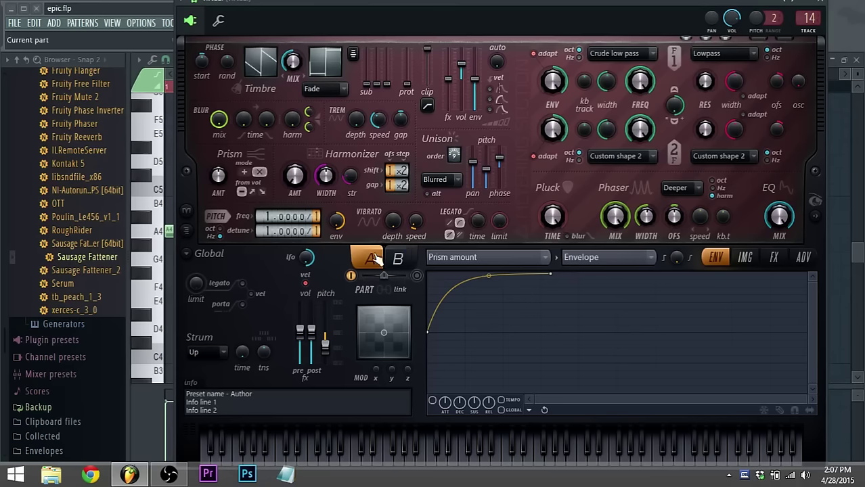
click(398, 259)
click(372, 261)
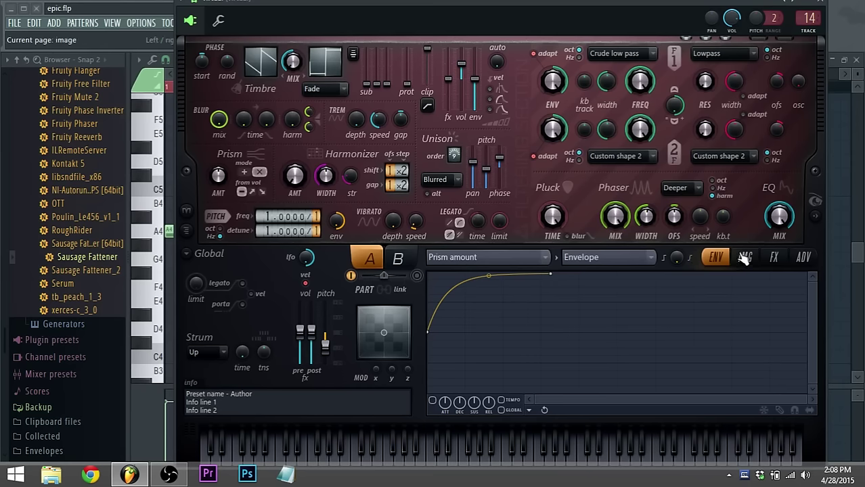
click(696, 188)
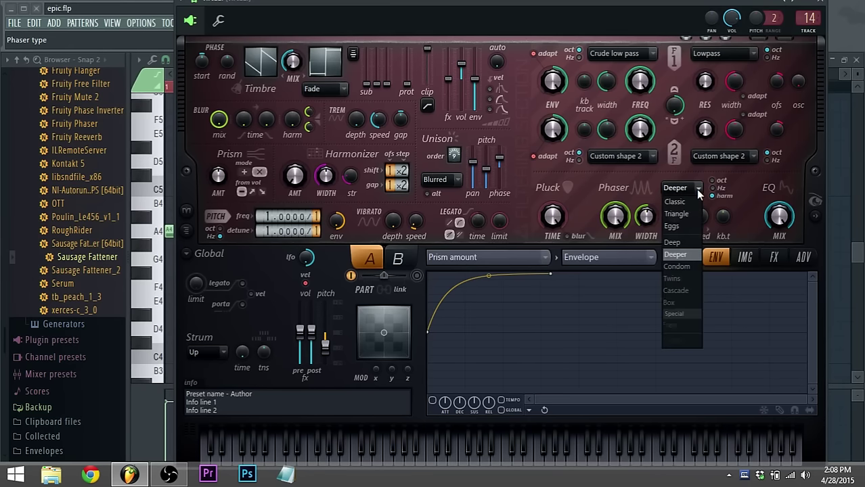
click(679, 255)
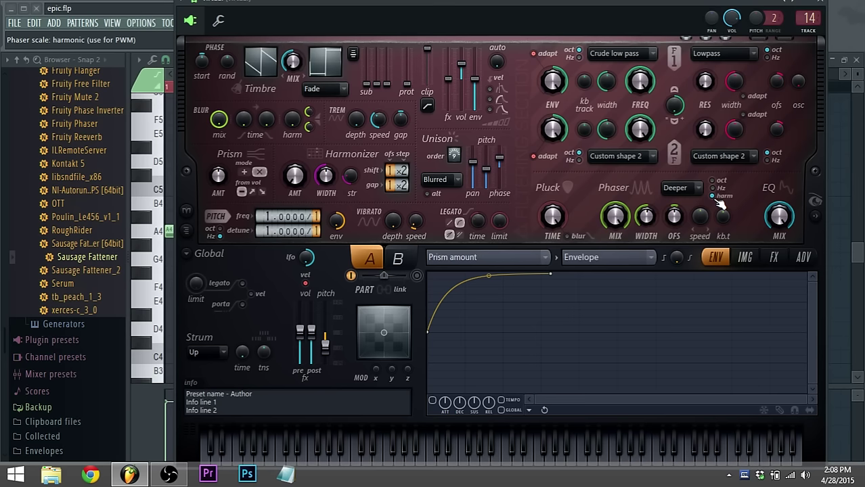
click(696, 189)
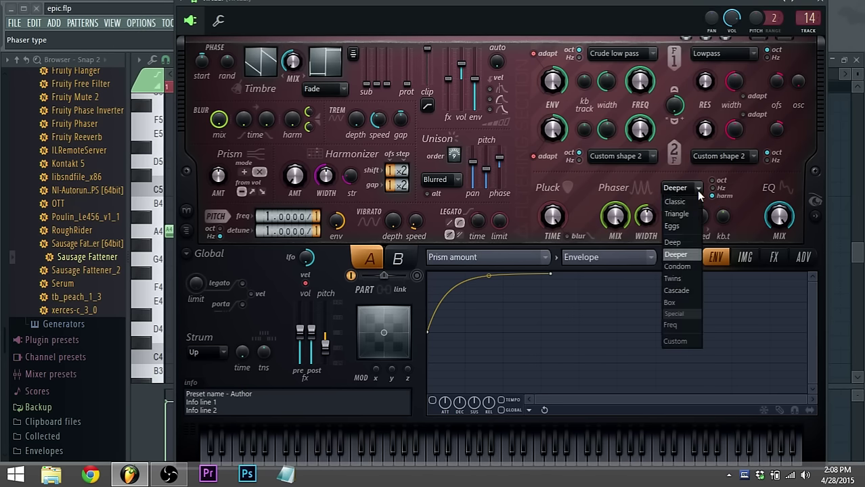
click(679, 254)
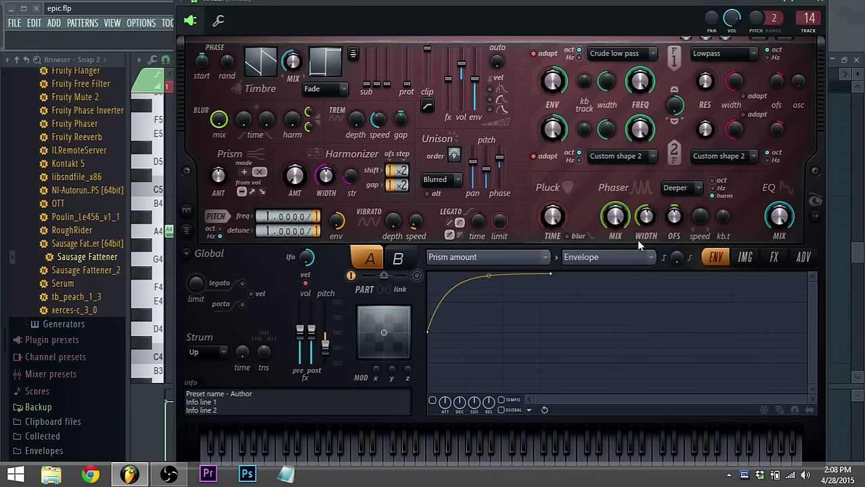
Set the envelope target to Phaser width, check FX/ADV/ENV pages, and slide Harmor left for the spectrogram.
click(542, 258)
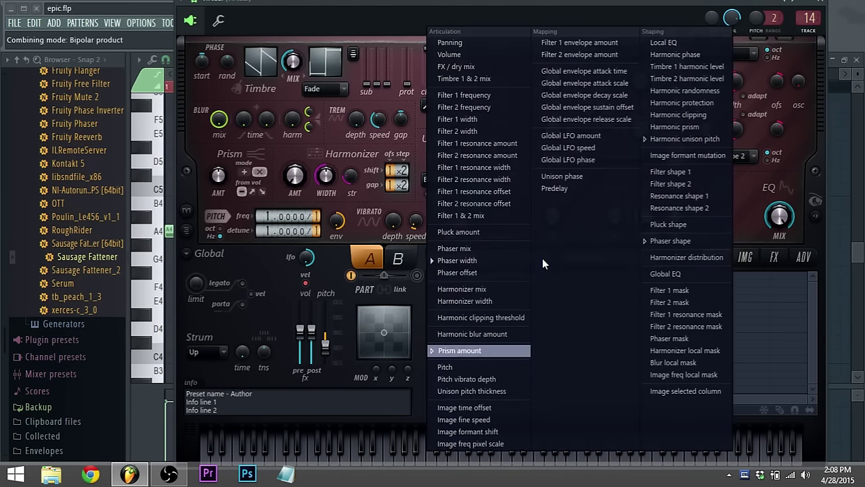
click(478, 261)
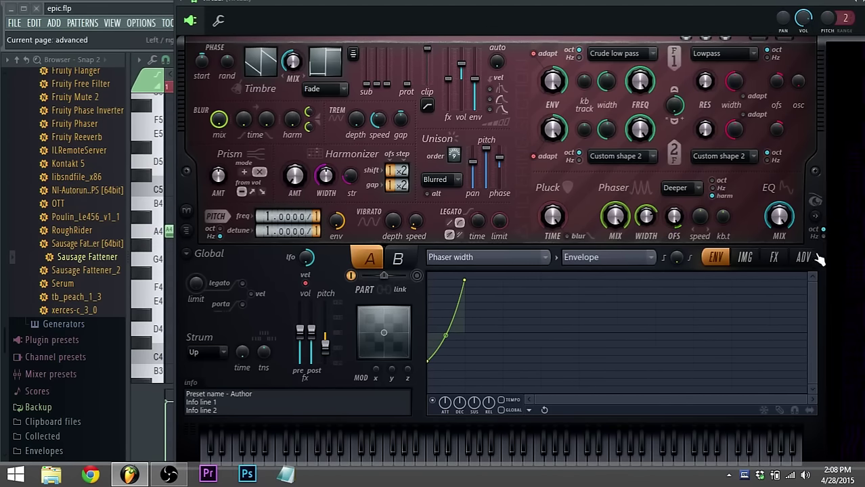
click(774, 257)
click(802, 257)
click(716, 257)
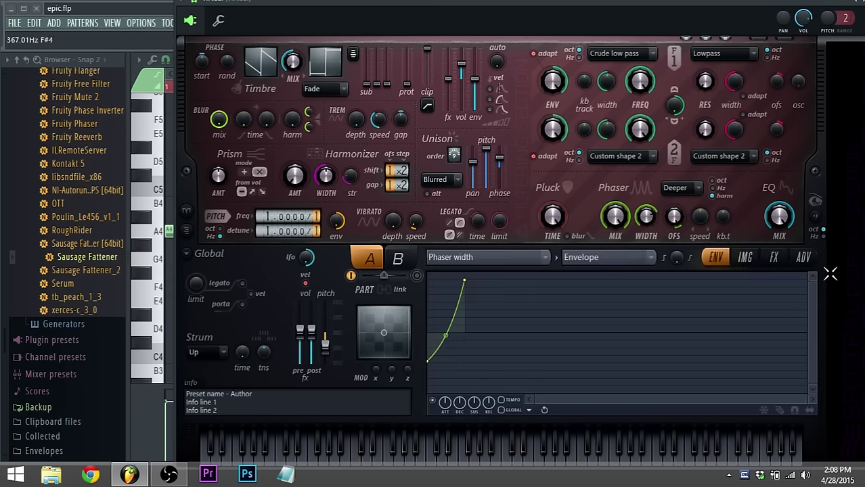
drag(713, 25, 589, 25)
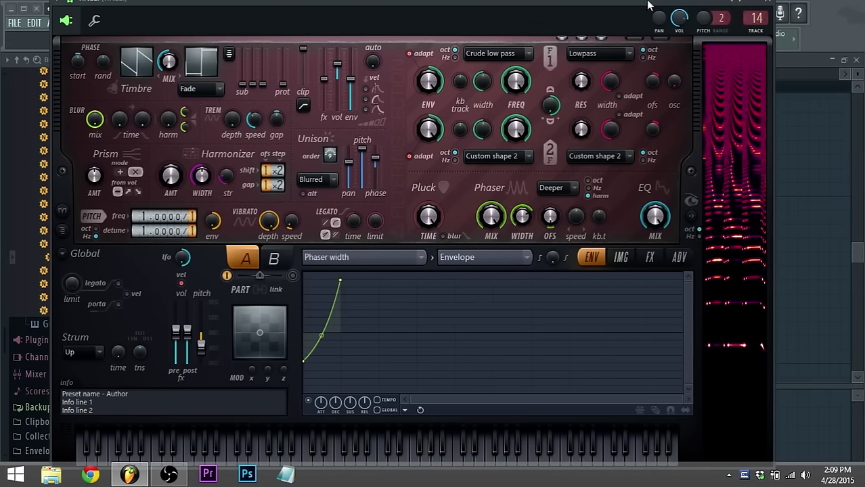
Close Harmor, check the virtual channel's options menu, and move the Channel rack lower.
key(Escape)
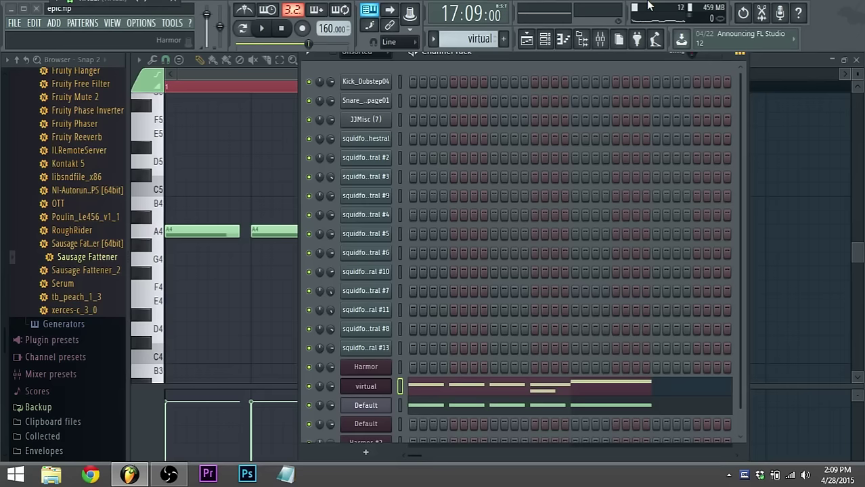
right_click(371, 386)
key(Escape)
drag(599, 54, 597, 117)
Switch to the Playlist, bring the Channel rack forward, and open the virtual channel's options.
key(F5)
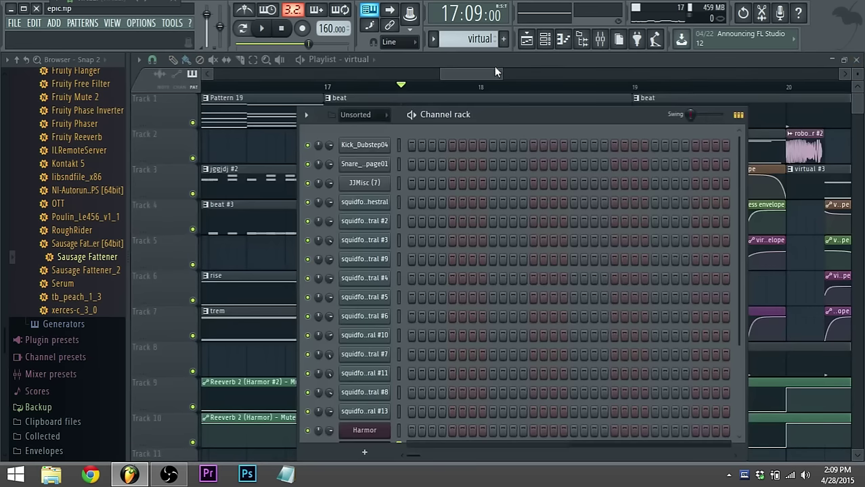
drag(492, 77, 451, 77)
click(547, 40)
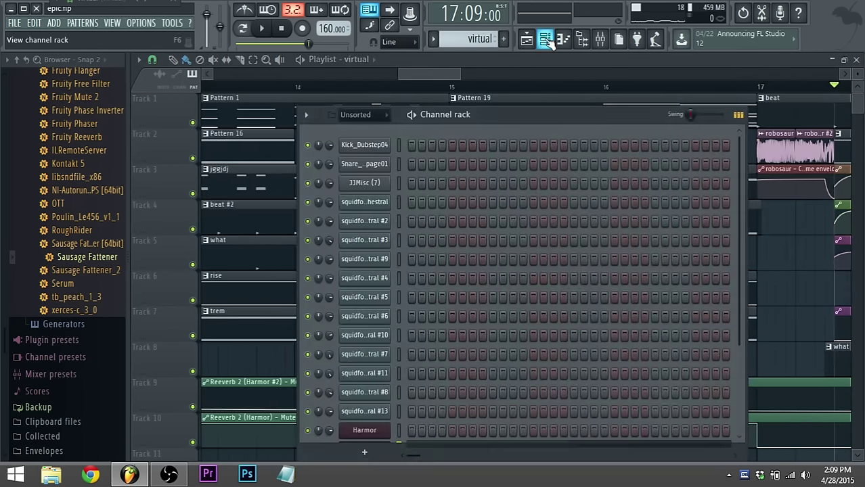
scroll(442, 288, down, 3)
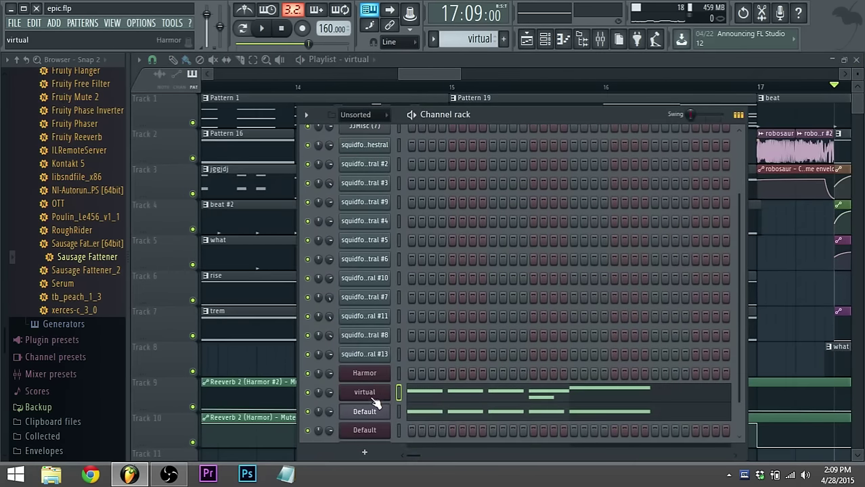
right_click(370, 393)
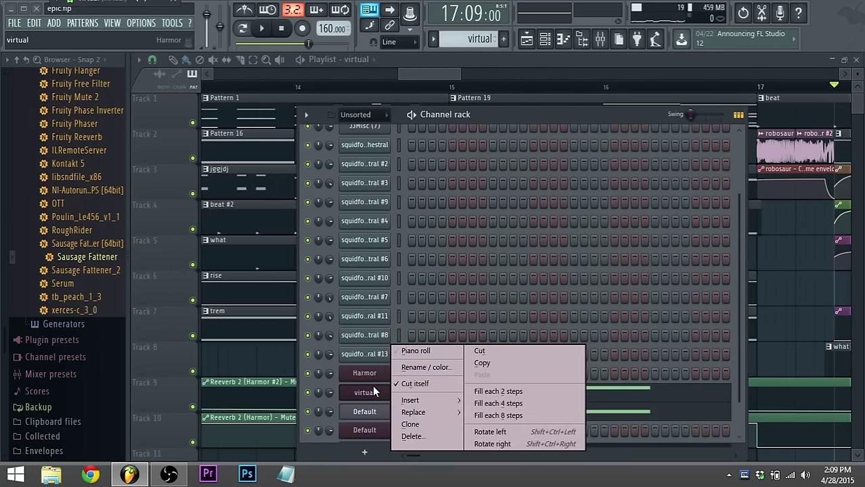
drag(457, 84, 609, 84)
Move the parametric EQ and Channel rack aside, then open the virtual pattern in the piano roll.
click(857, 60)
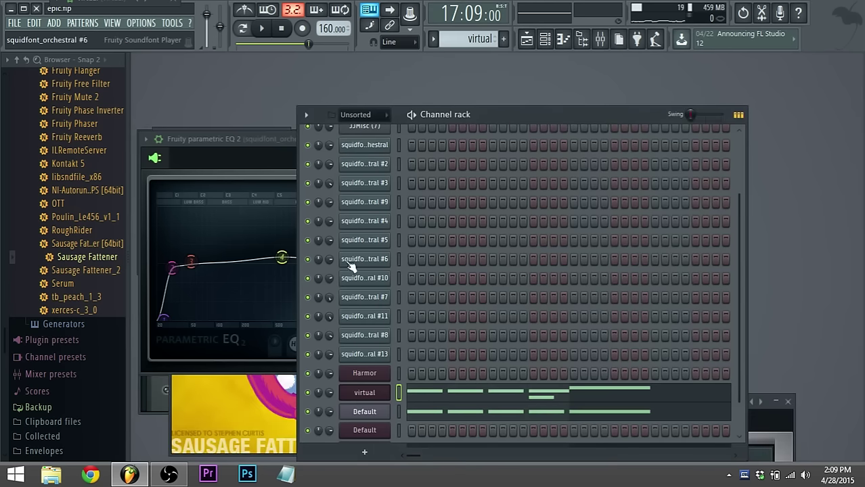
click(253, 136)
drag(253, 136, 477, 261)
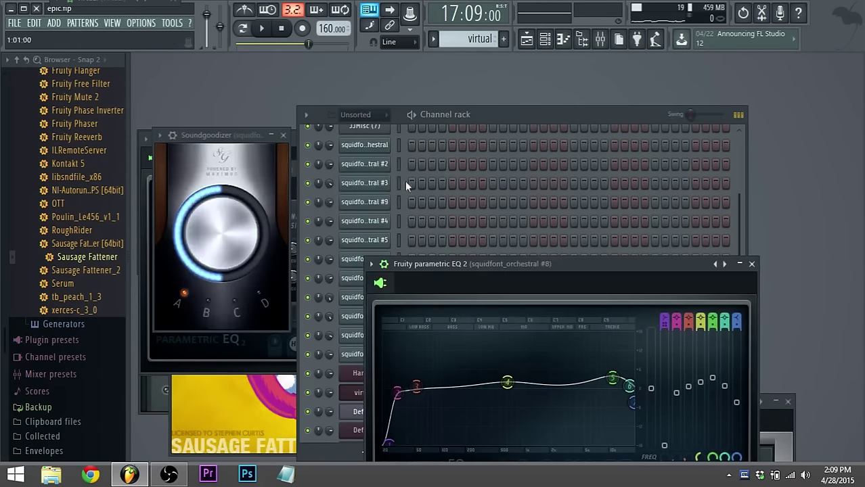
drag(435, 110, 550, 154)
click(527, 39)
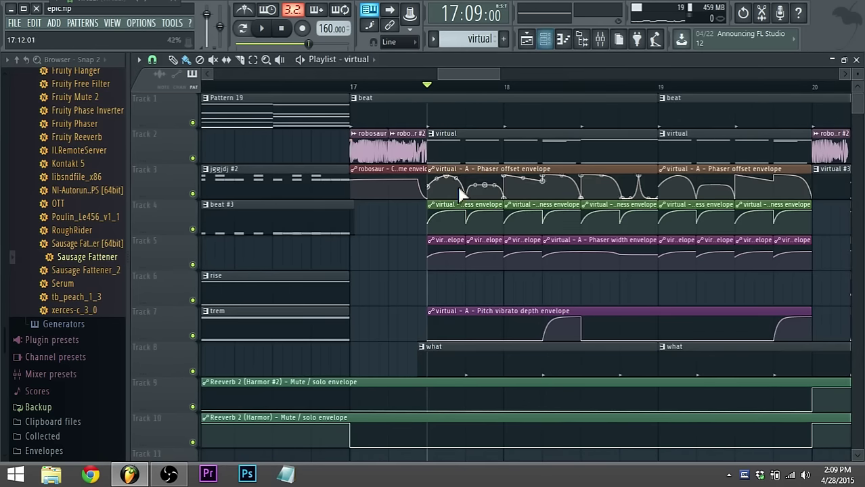
double_click(450, 138)
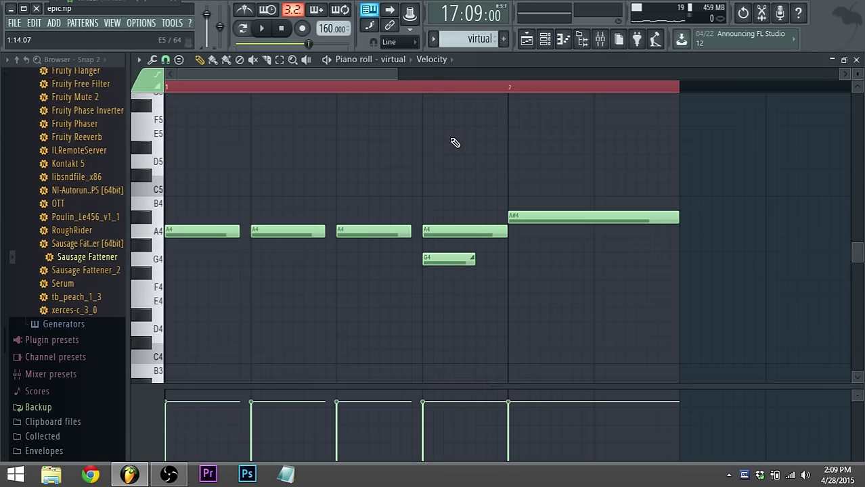
Open the virtual channel's plugin window and place its collapsed title bar over the Channel rack.
click(543, 39)
click(467, 439)
drag(597, 166, 531, 42)
right_click(400, 368)
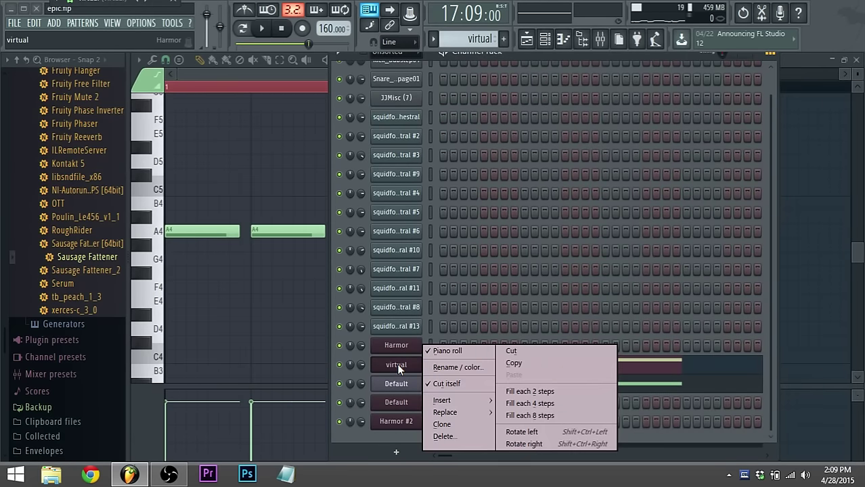
click(397, 364)
right_click(389, 365)
click(390, 368)
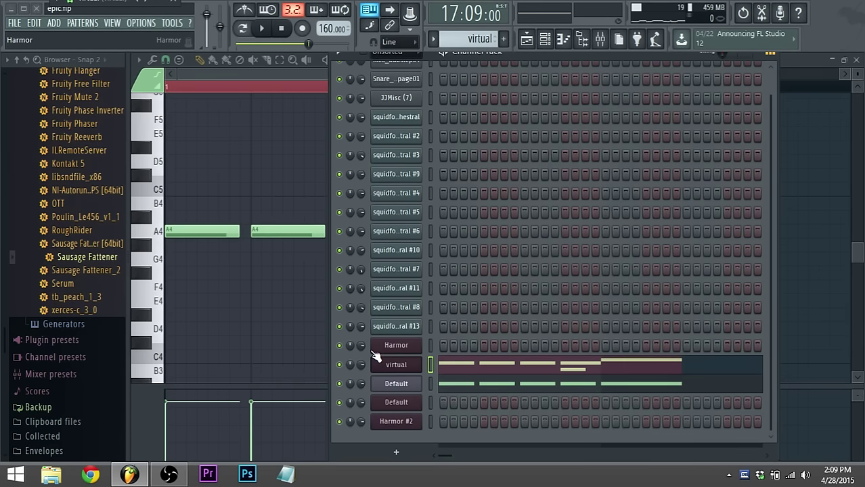
right_click(409, 370)
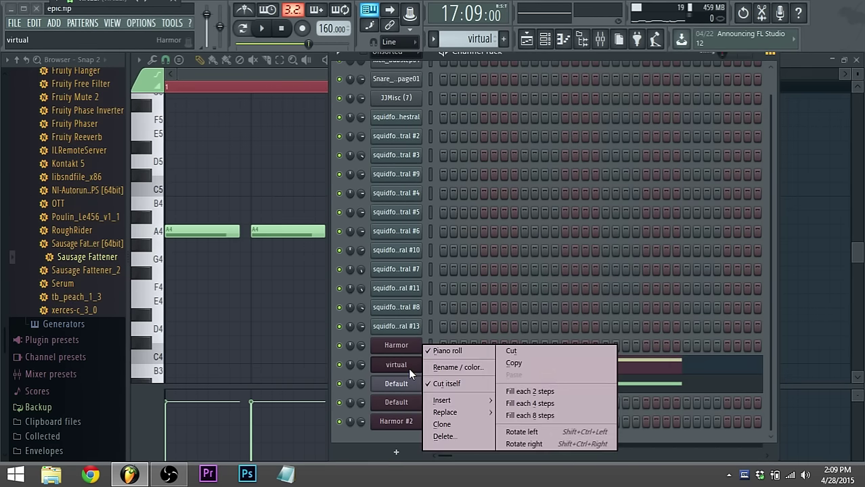
click(408, 365)
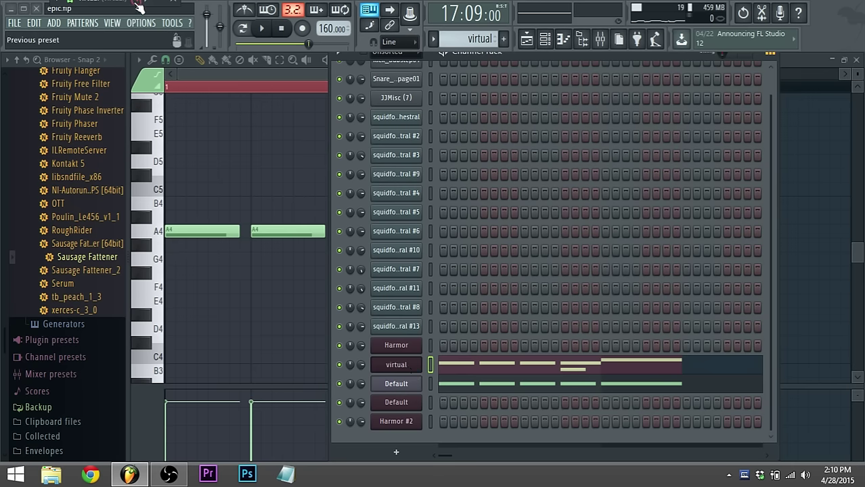
drag(112, 5, 426, 198)
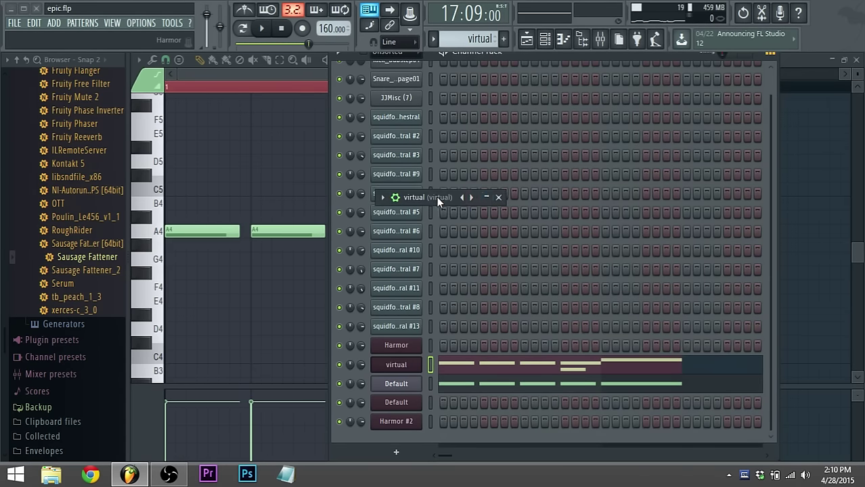
Restore the virtual Harmor window at the top, go to its FX page, and set Compression L to 55%.
double_click(437, 197)
drag(535, 192, 272, 4)
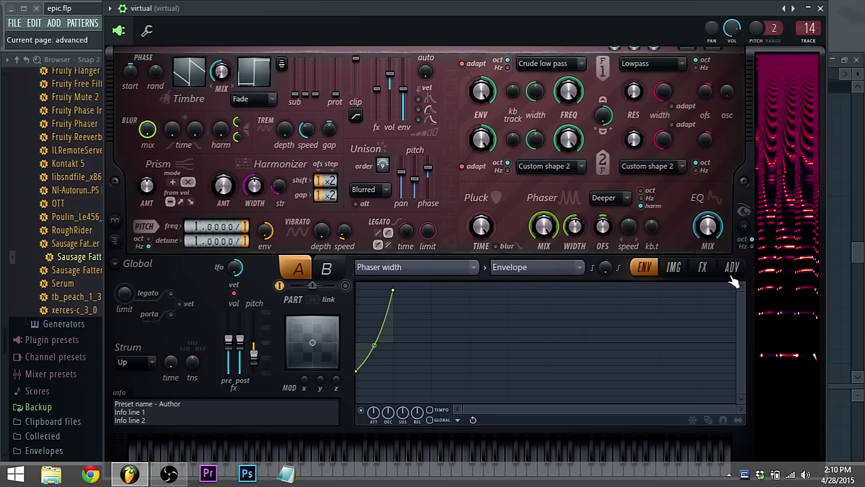
click(687, 272)
click(702, 271)
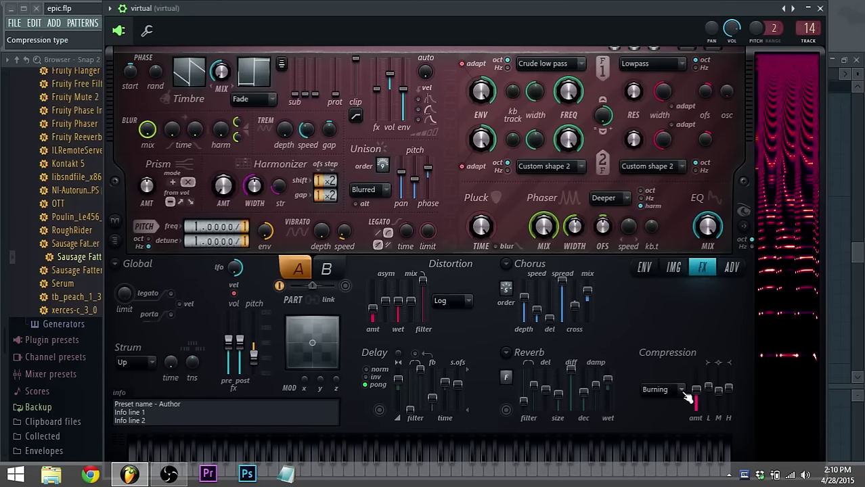
drag(709, 390, 727, 388)
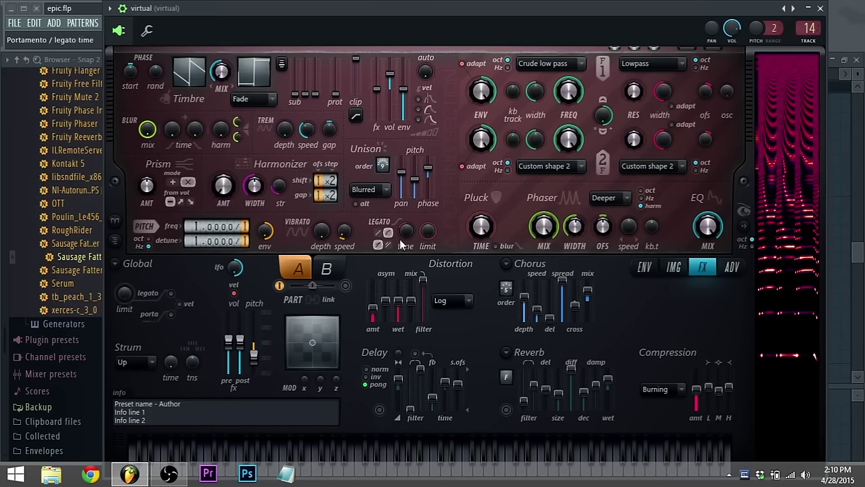
Return to the ENV page with Phaser width as target, then drag Harmor down to reveal the Playlist.
click(644, 267)
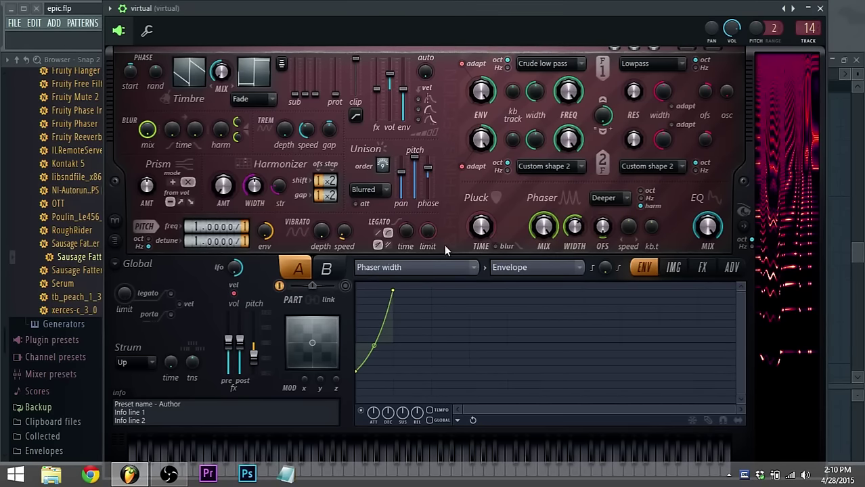
click(470, 267)
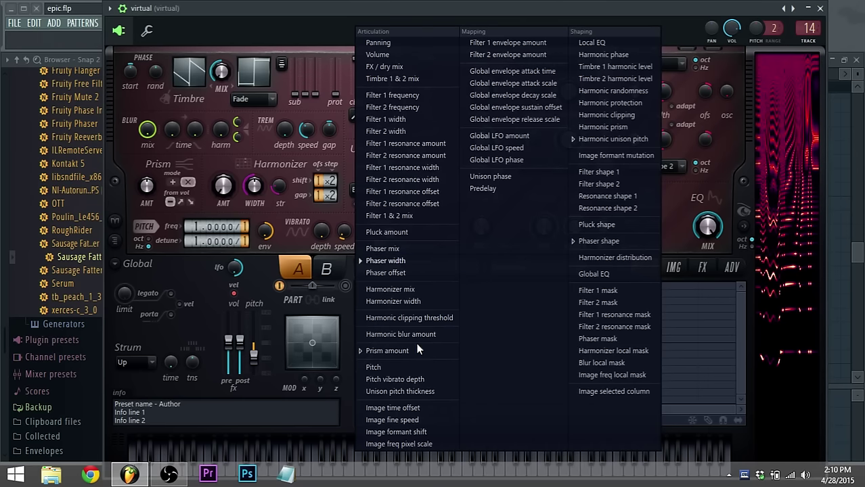
click(202, 295)
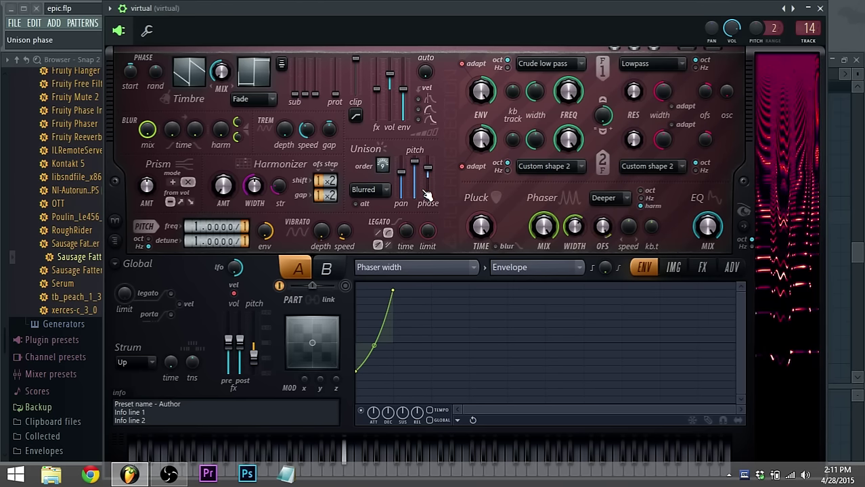
drag(412, 14, 422, 293)
Show the Playlist with the automation clips and briefly play the drop from bar 17.
click(526, 39)
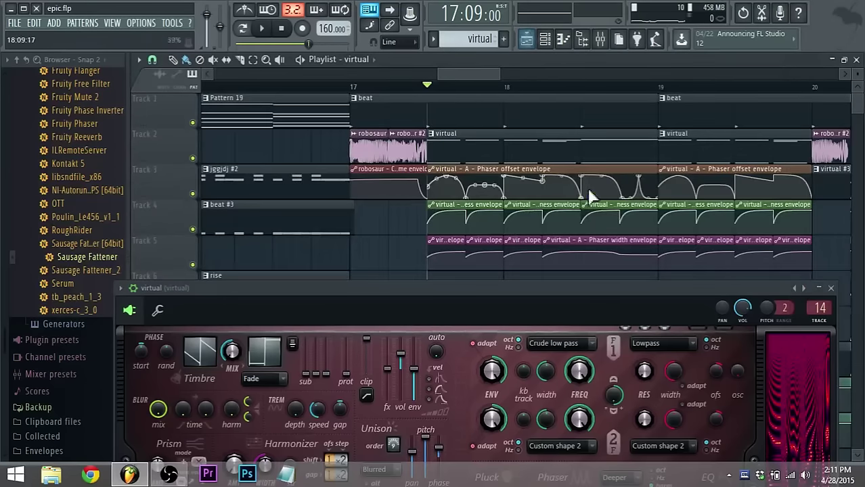
mouse_move(472, 72)
mouse_down()
mouse_move(505, 73)
mouse_move(483, 76)
mouse_up()
scroll(502, 94, down, 3)
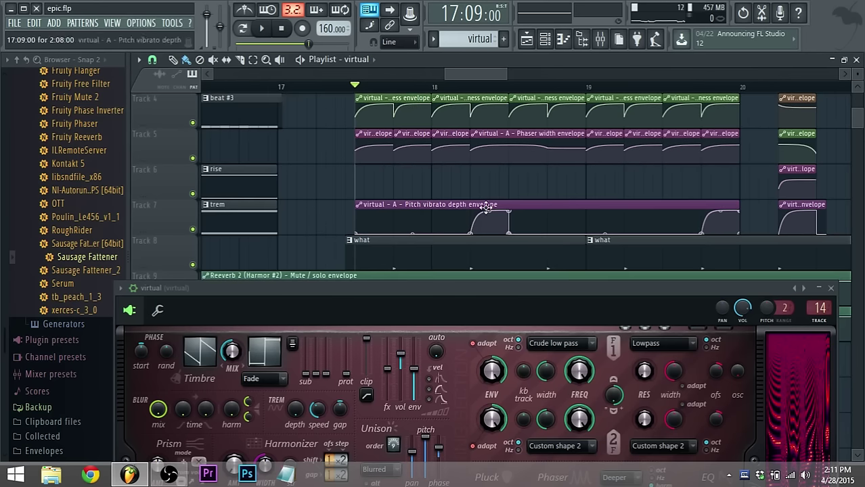
key(space)
scroll(519, 190, up, 1)
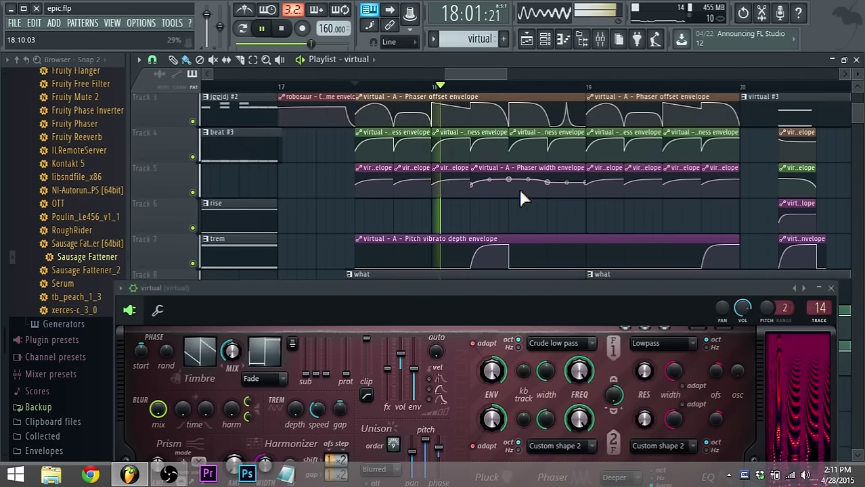
key(space)
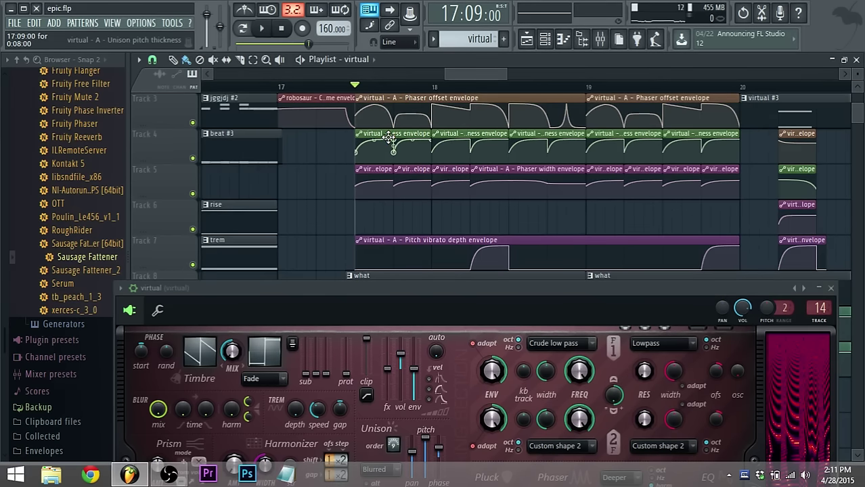
Lower a point in Track 5's Phaser width automation clip and audition it from bar 17.
drag(403, 288, 400, 86)
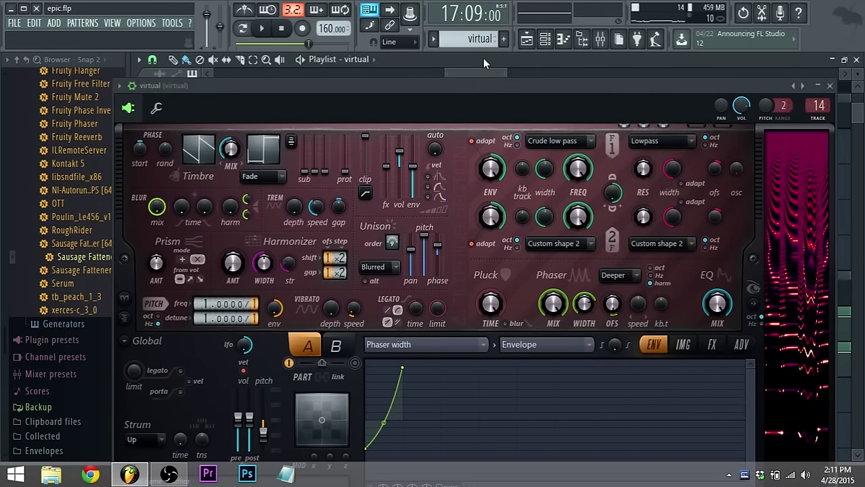
drag(476, 86, 475, 212)
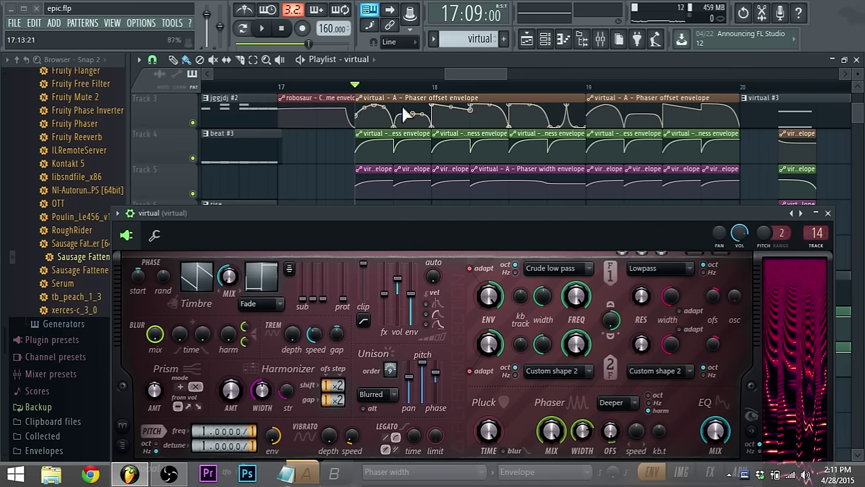
key(space)
key(space)
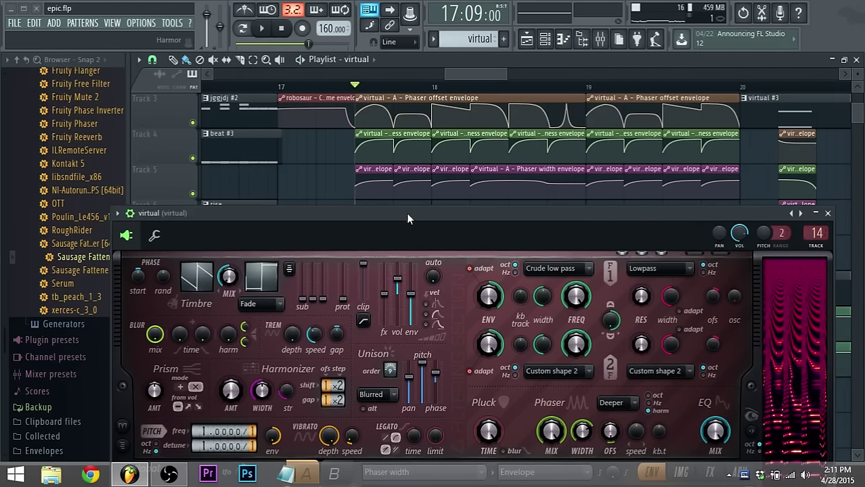
drag(407, 218, 381, 238)
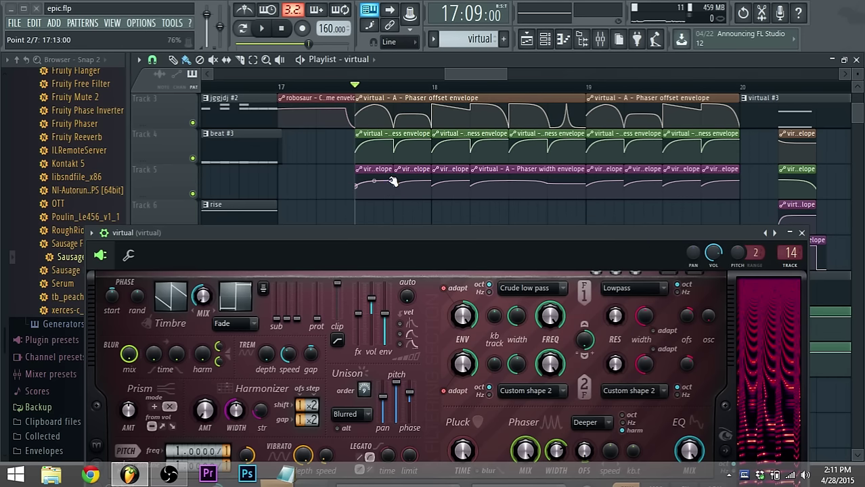
mouse_move(392, 184)
mouse_down()
mouse_move(394, 195)
mouse_move(397, 176)
mouse_up()
key(space)
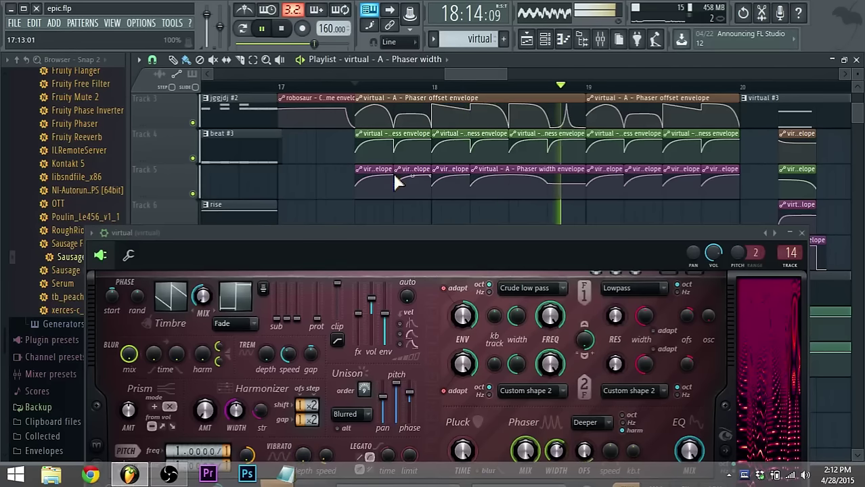
key(space)
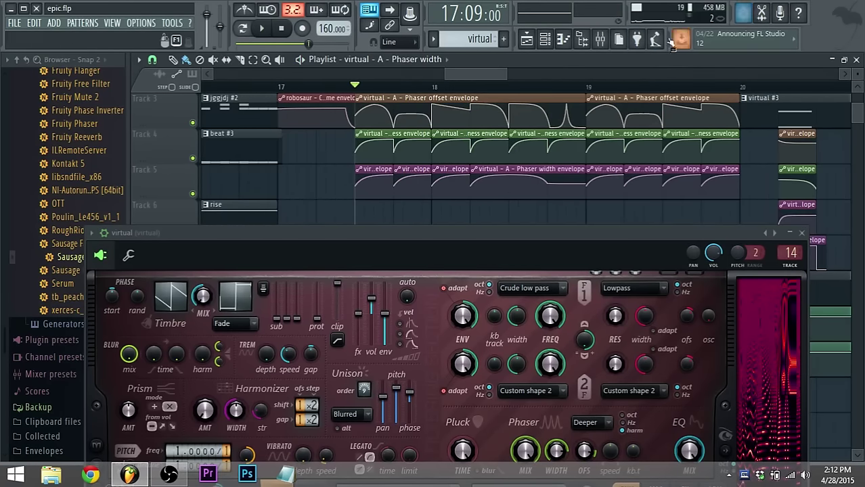
Undo through History to the 'Playlist move clip' entry, then show Harmor's envelope section.
click(743, 13)
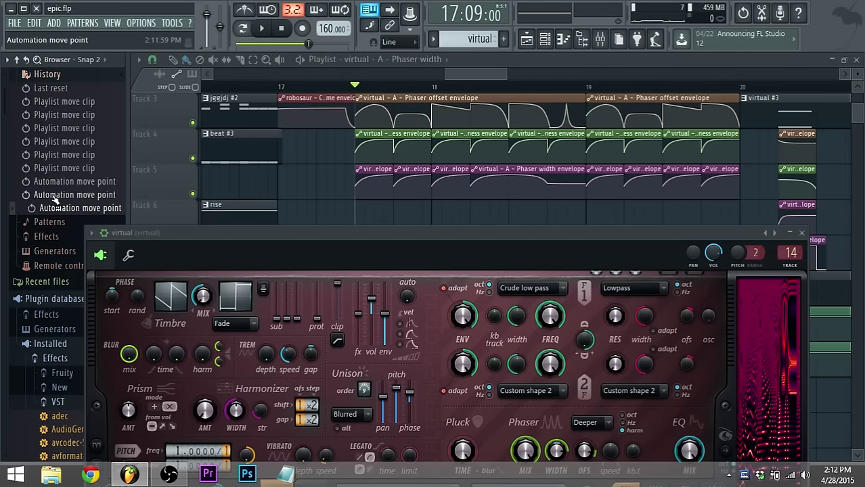
click(59, 180)
click(54, 169)
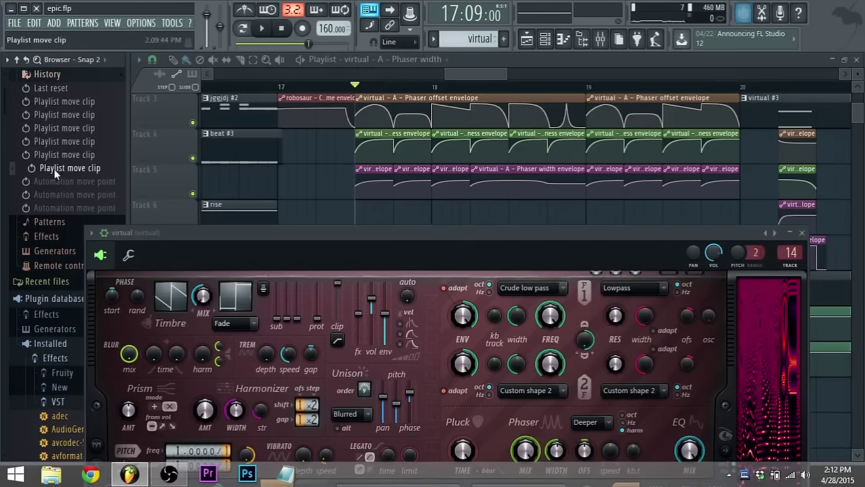
drag(417, 237, 417, 42)
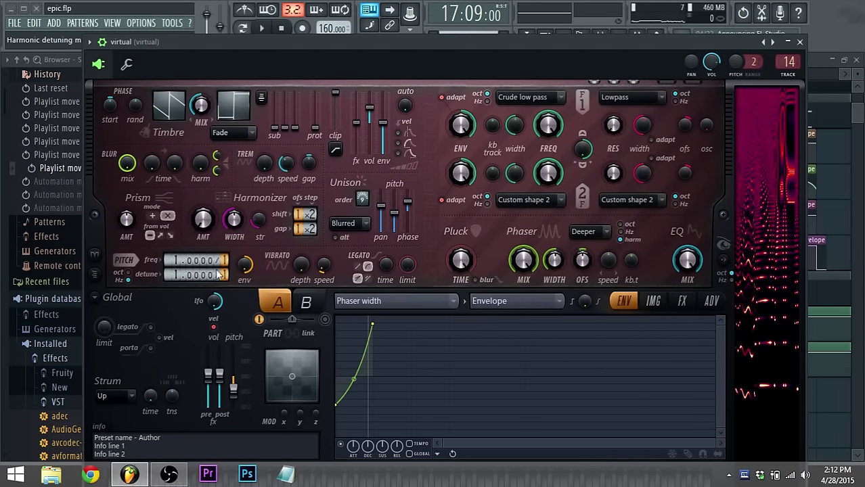
Straighten the point 1–2 curve of Harmor's Phaser width envelope into a linear rise, auditioning repeatedly.
key(space)
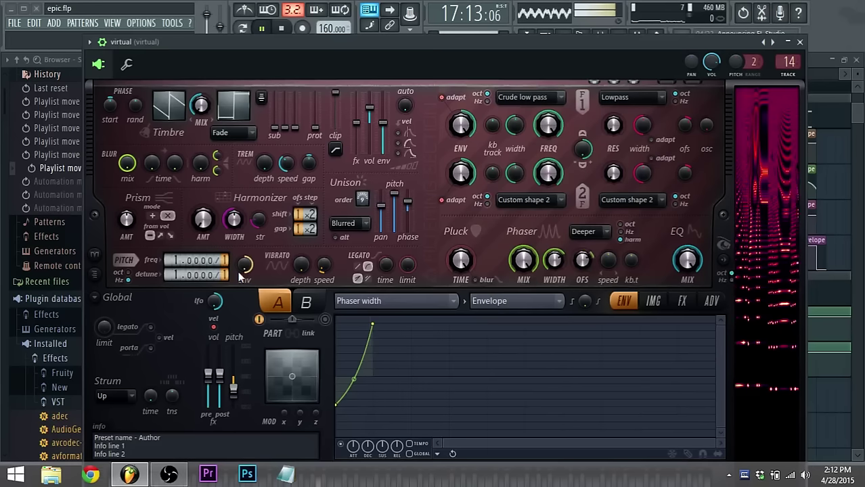
key(space)
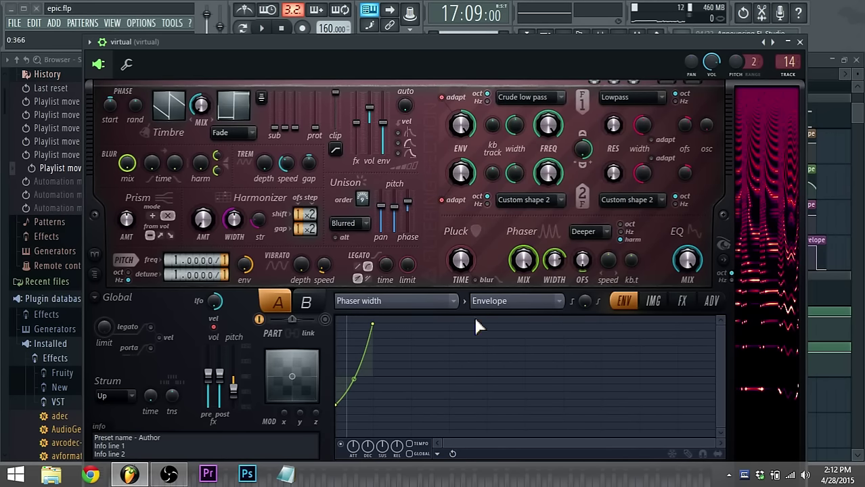
key(space)
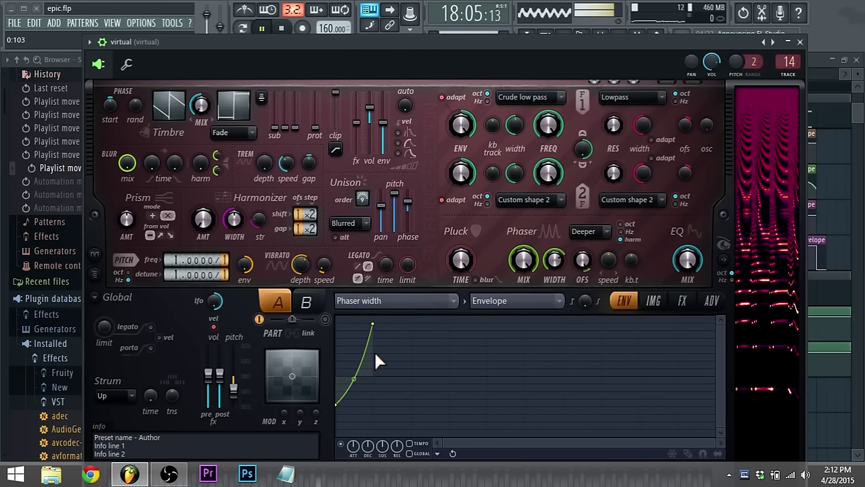
mouse_move(353, 380)
mouse_down()
mouse_move(353, 404)
mouse_move(354, 330)
mouse_move(354, 365)
mouse_up()
key(space)
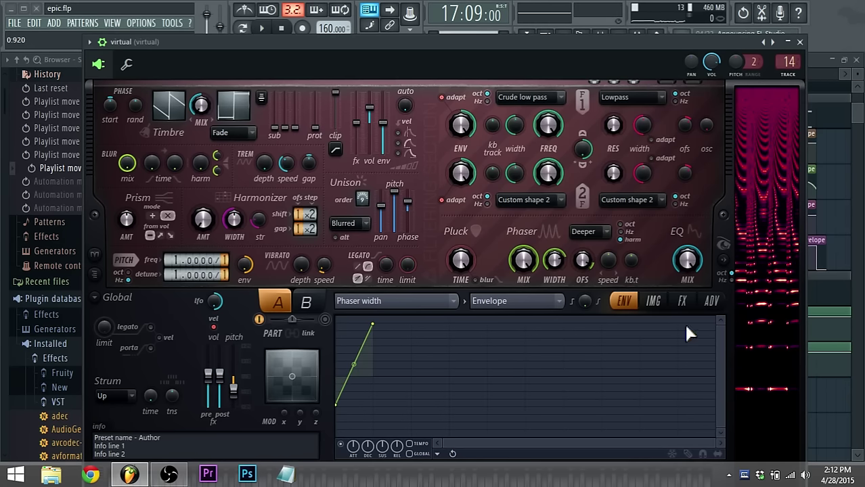
key(space)
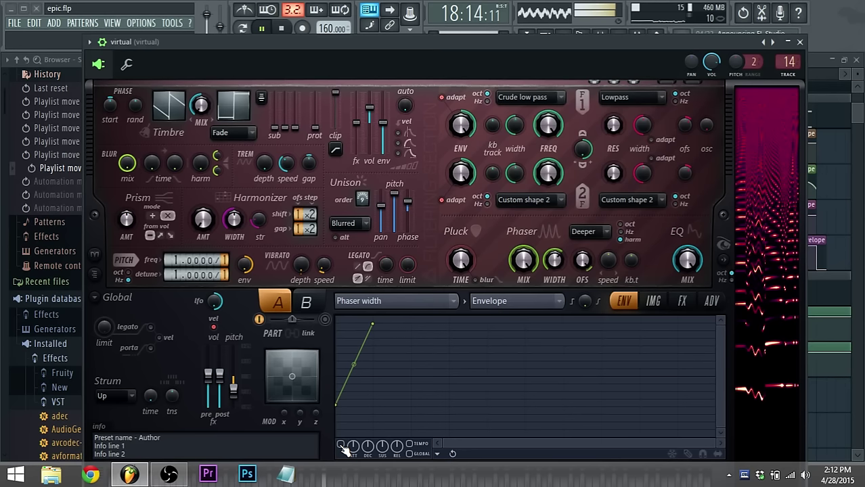
key(space)
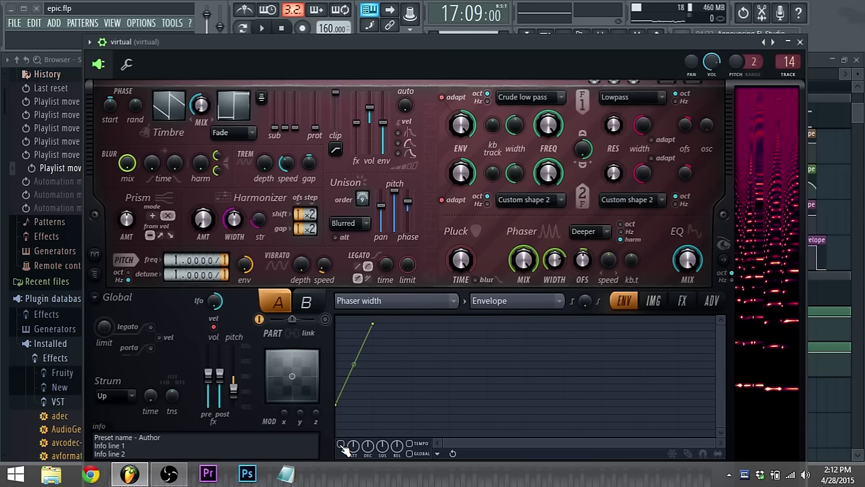
key(space)
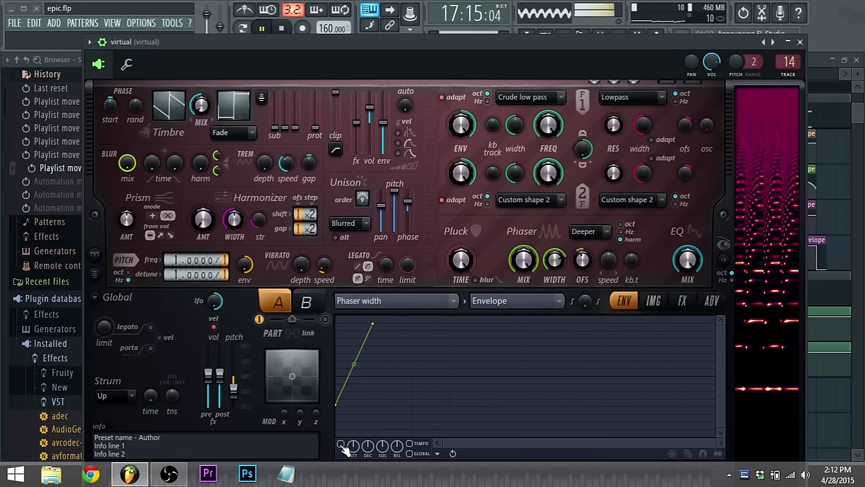
key(space)
key(space)
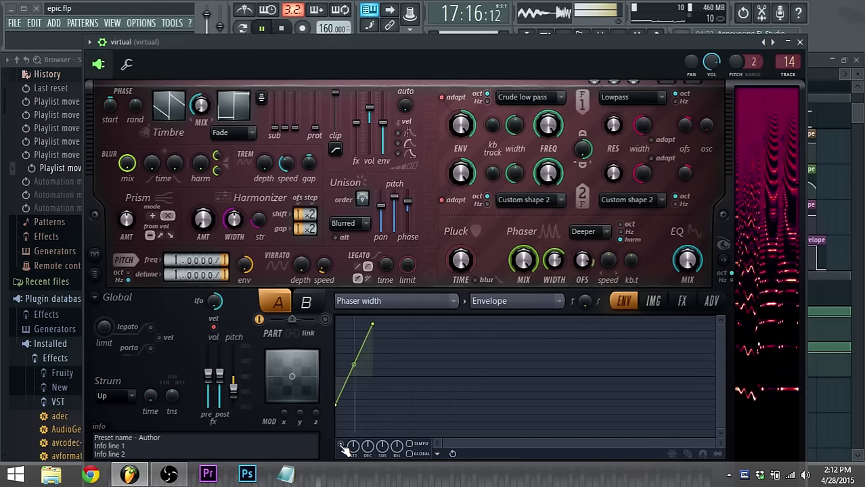
key(space)
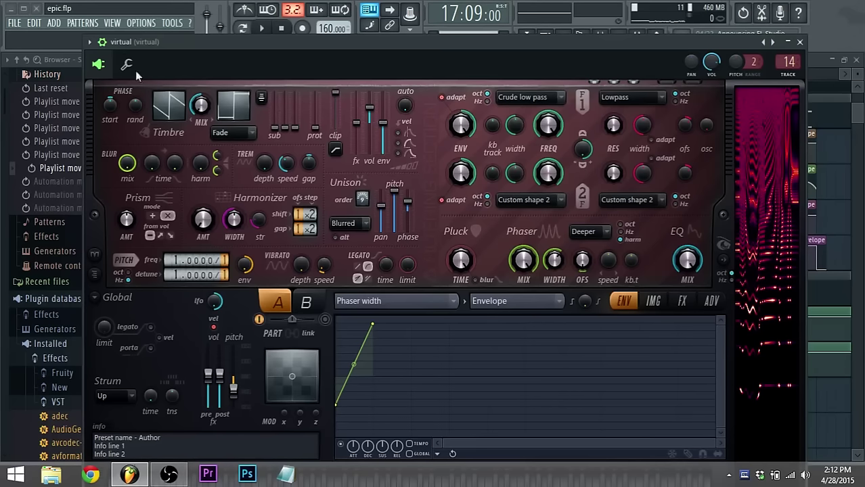
Browse Harmor's image, effects, advanced and envelope pages.
click(654, 300)
click(683, 301)
click(711, 301)
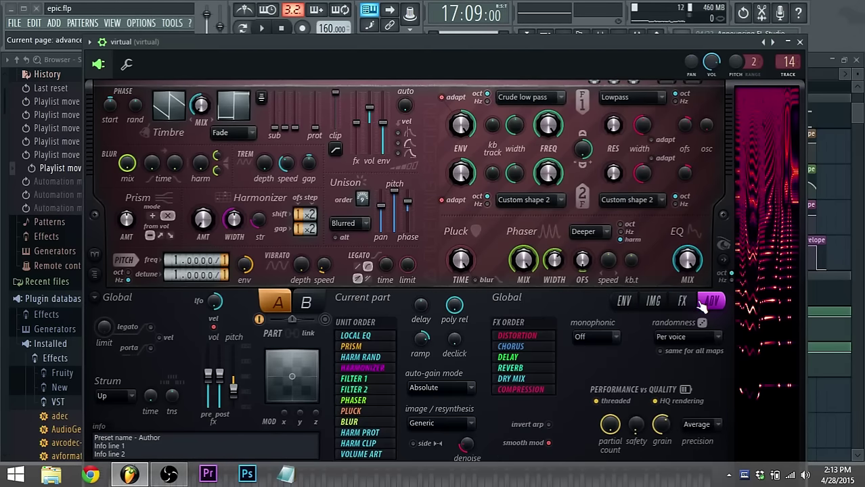
click(653, 301)
click(624, 301)
click(653, 300)
Uncover the Playlist, preview from just past bar 18, and zoom out to bars 17–22.
drag(627, 44, 668, 354)
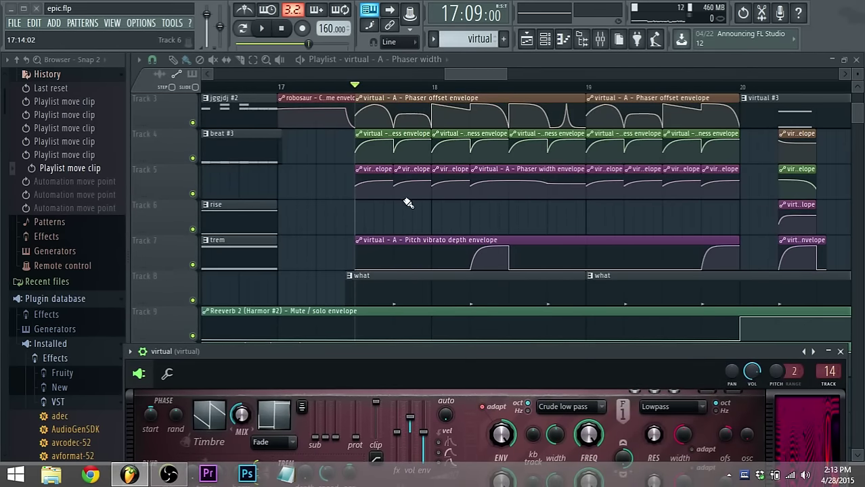
scroll(384, 176, up, 1)
scroll(384, 188, up, 1)
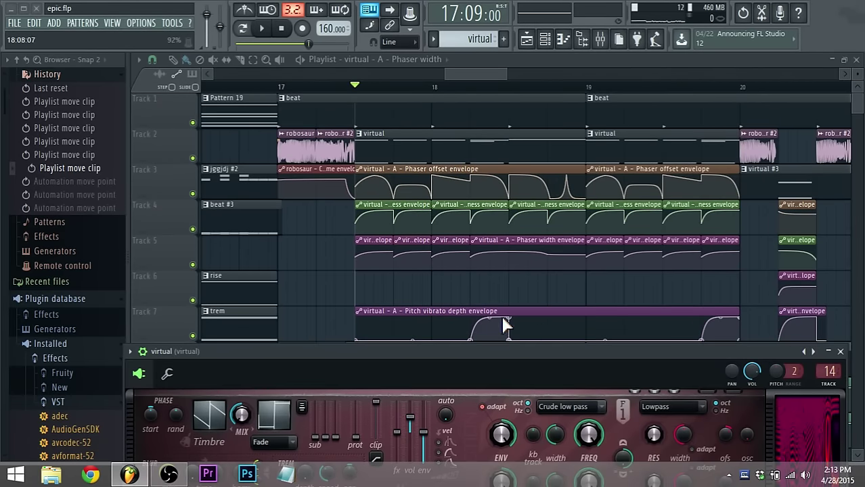
click(470, 88)
click(472, 88)
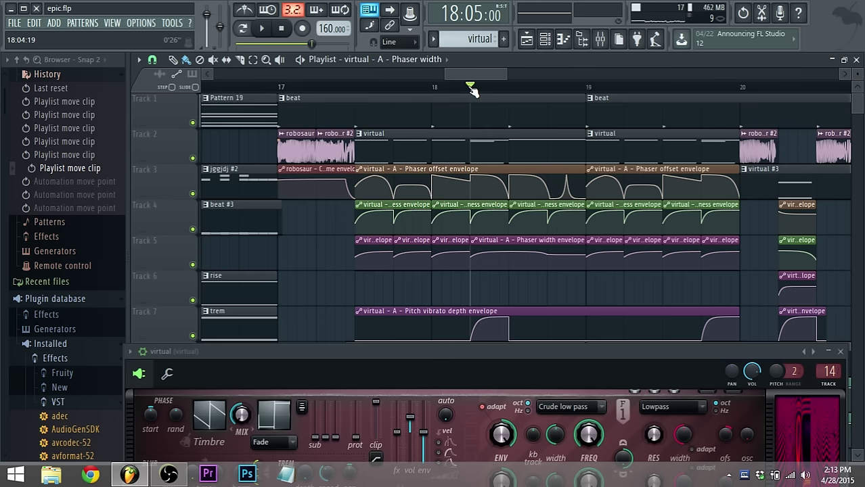
scroll(484, 74, down, 4)
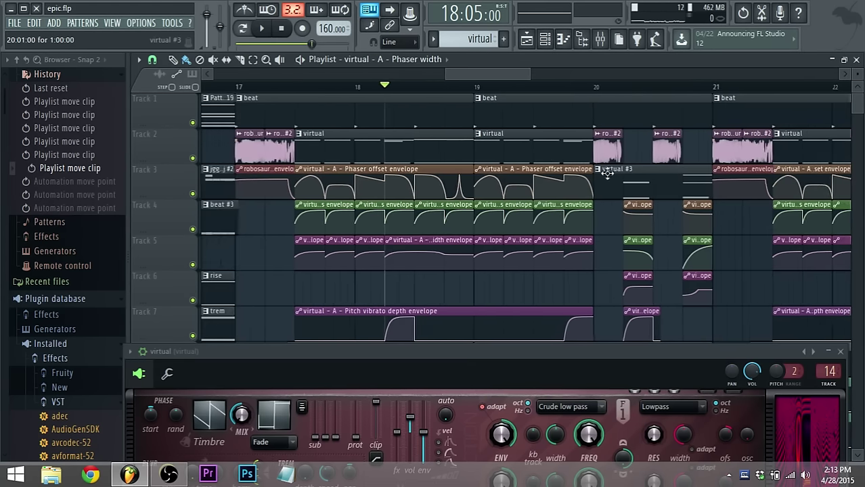
Open the robosaur channel settings, preview the sample, view reversed robosaur #2, then play from bar 17.
double_click(272, 145)
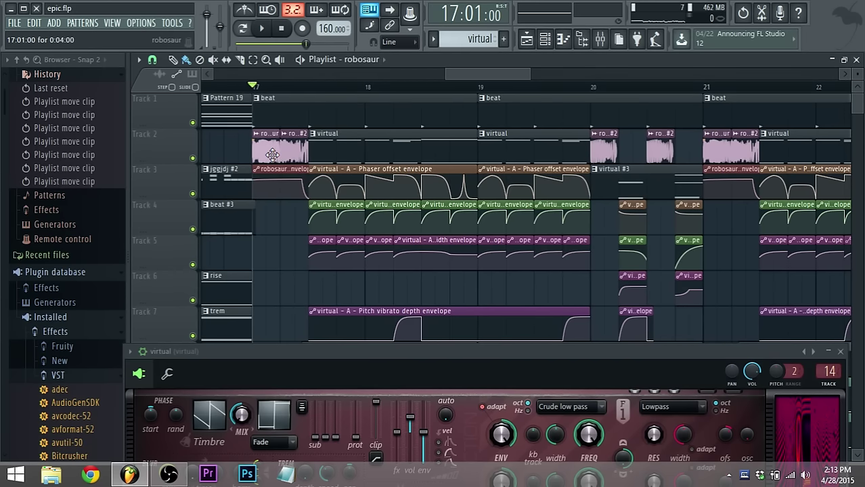
drag(359, 218, 428, 106)
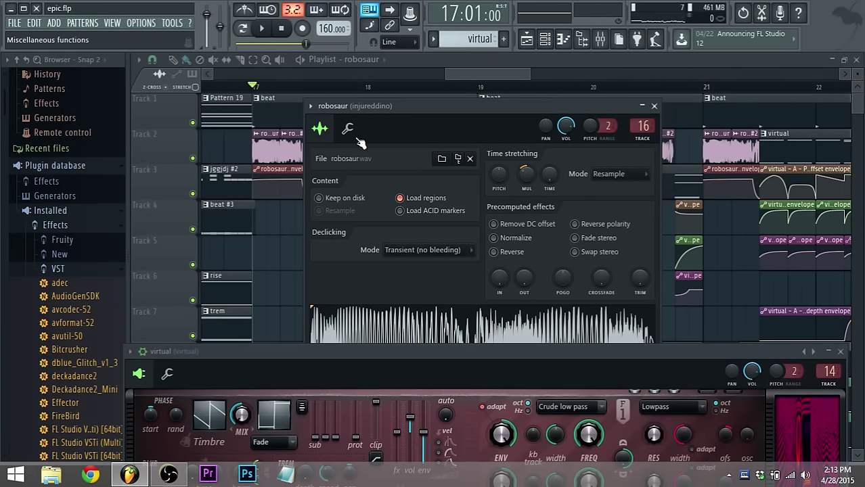
click(452, 327)
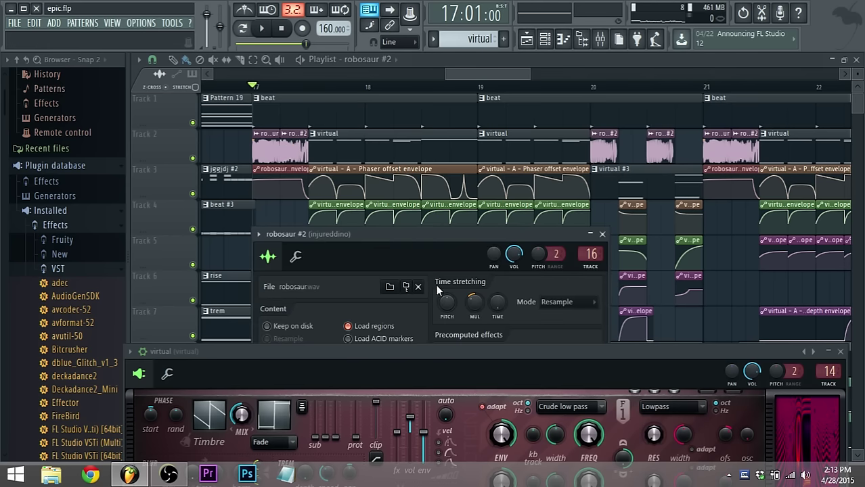
drag(415, 224, 464, 83)
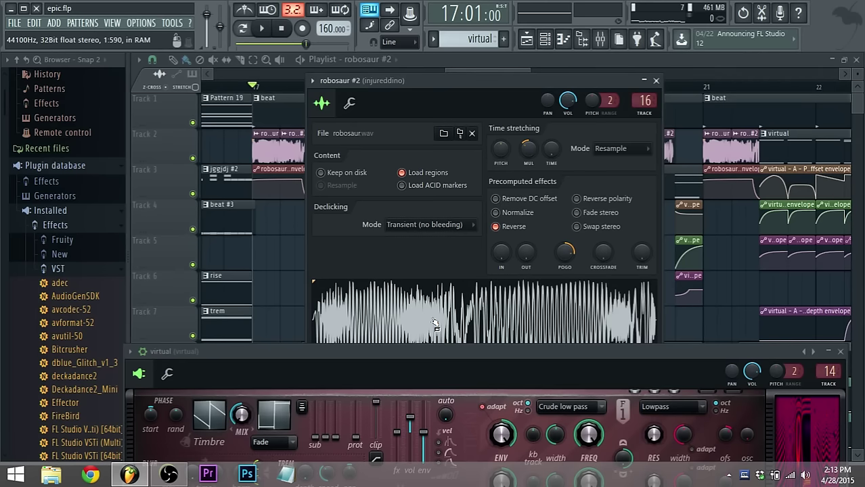
click(470, 69)
key(space)
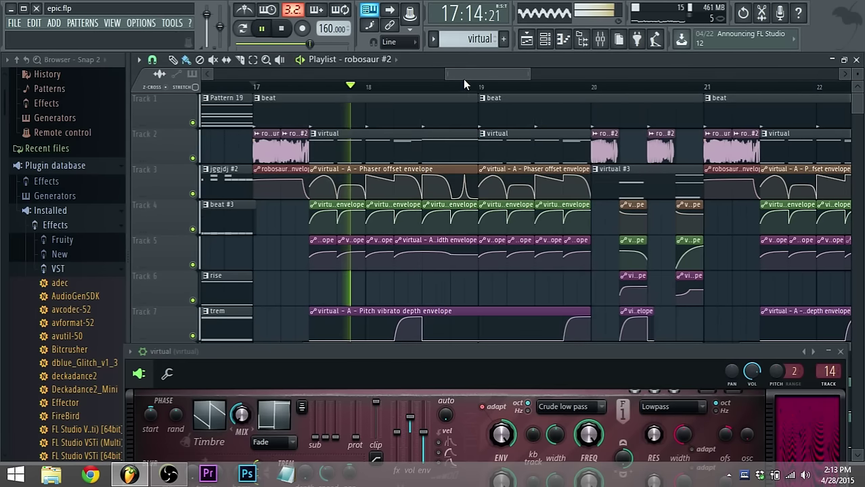
Stop playback at 17:01:00, zoom the Playlist out, and raise the virtual Harmor window.
scroll(648, 163, down, 2)
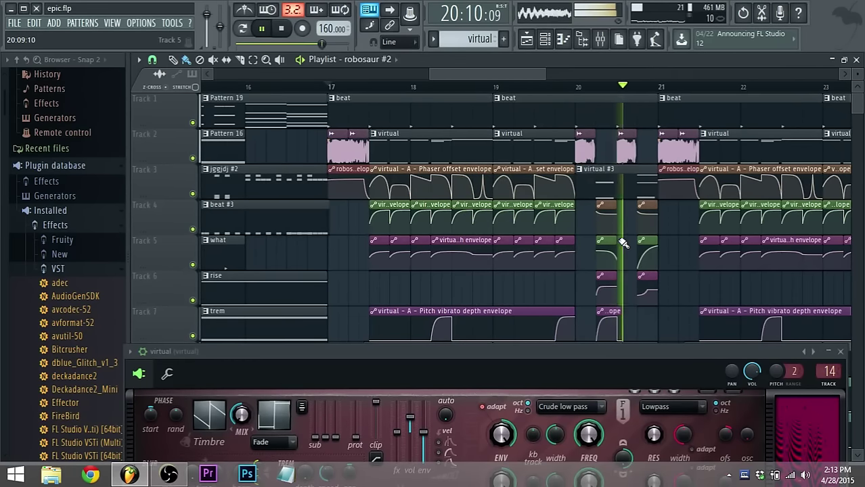
key(space)
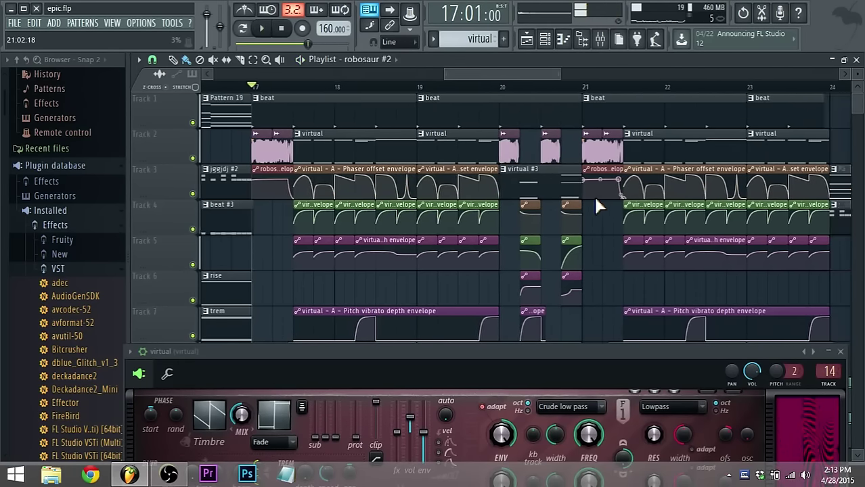
scroll(594, 206, down, 2)
drag(578, 79, 582, 79)
scroll(581, 95, down, 2)
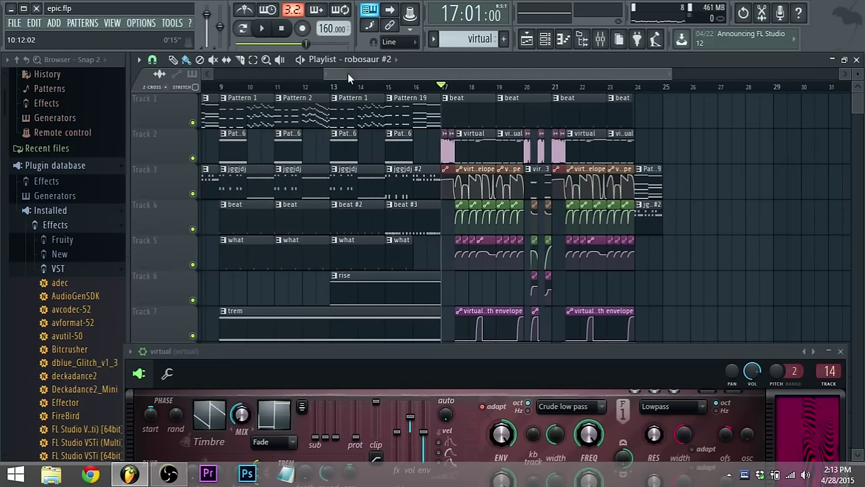
drag(347, 73, 324, 81)
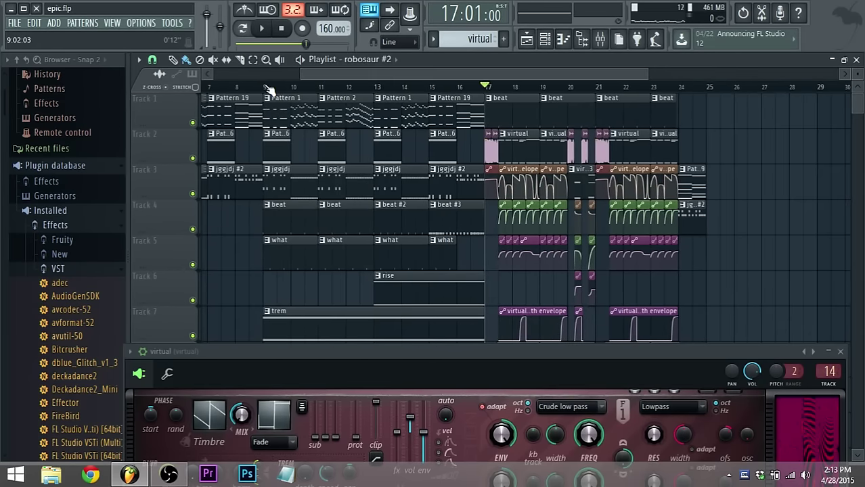
drag(399, 353, 390, 163)
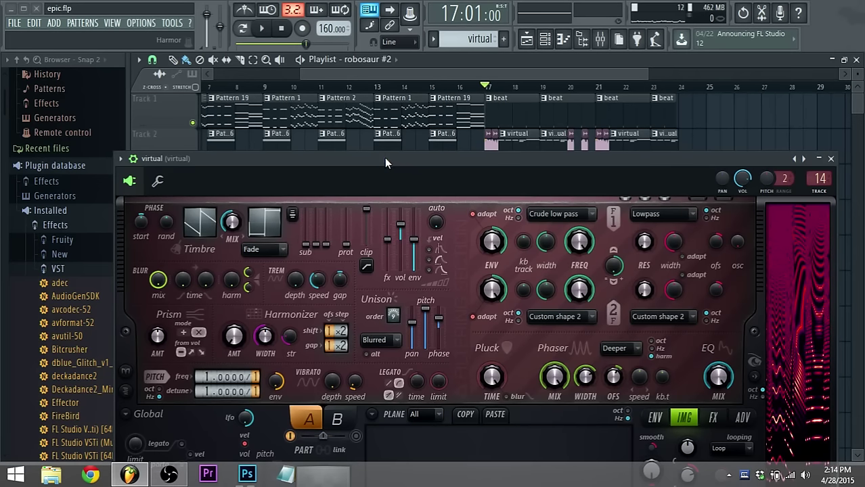
Reposition the virtual Harmor window and Playlist scroll so the full panel, including its image section, shows.
drag(384, 158, 379, 87)
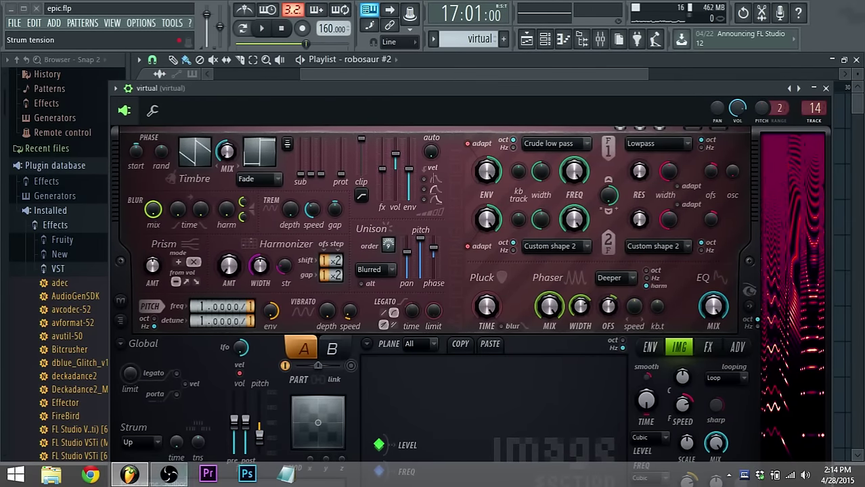
click(172, 478)
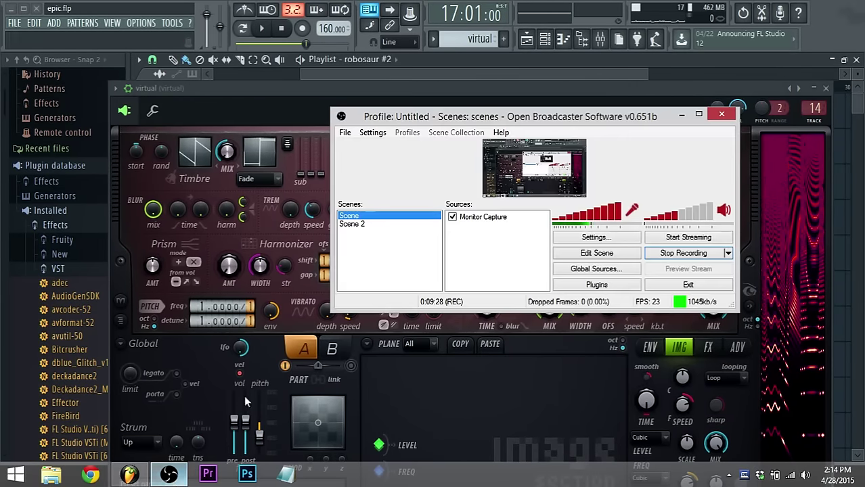
drag(349, 72, 283, 80)
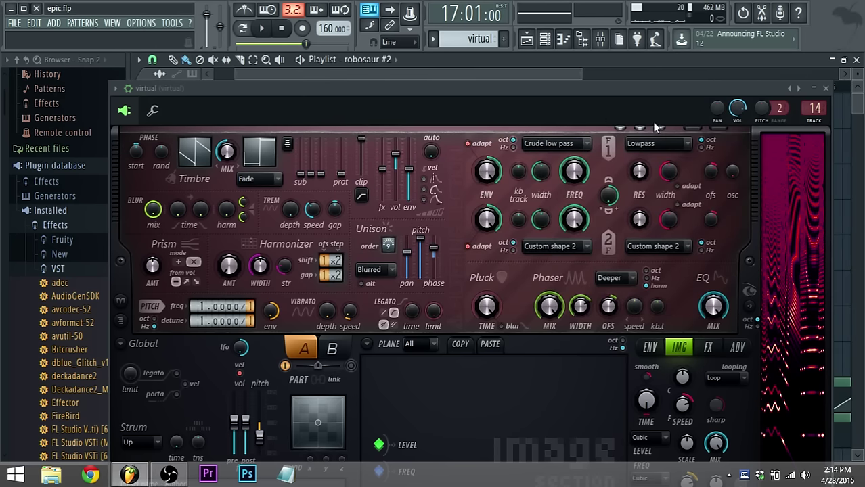
drag(723, 114, 676, 326)
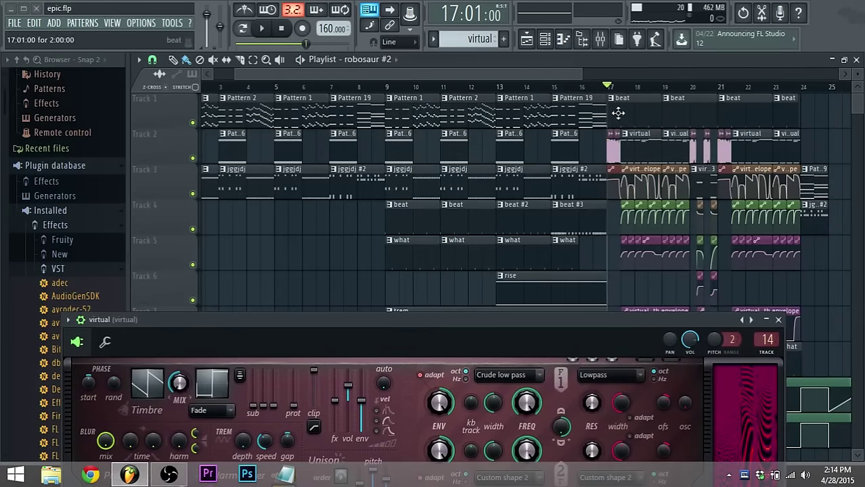
drag(584, 74, 537, 76)
drag(615, 317, 668, 99)
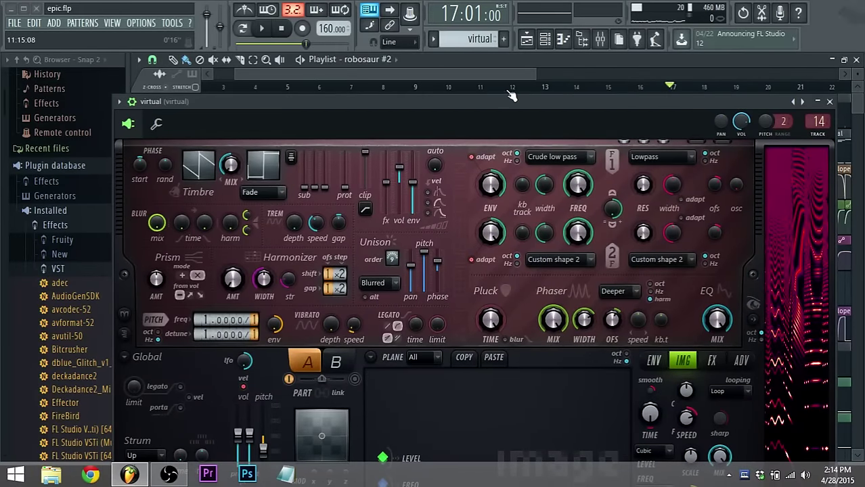
drag(522, 75, 680, 79)
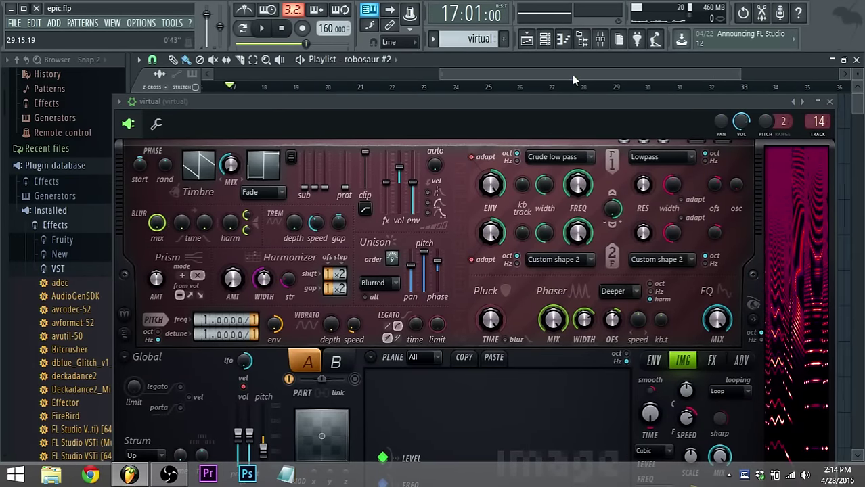
drag(523, 80, 675, 73)
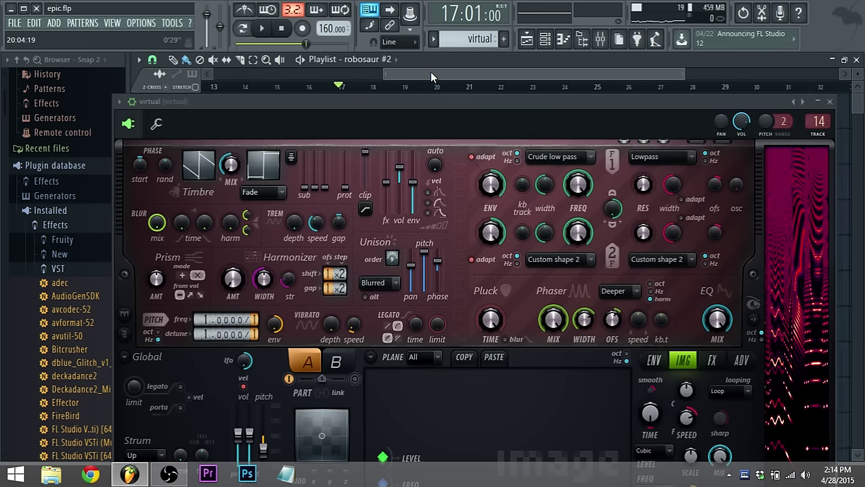
scroll(429, 72, left, 2)
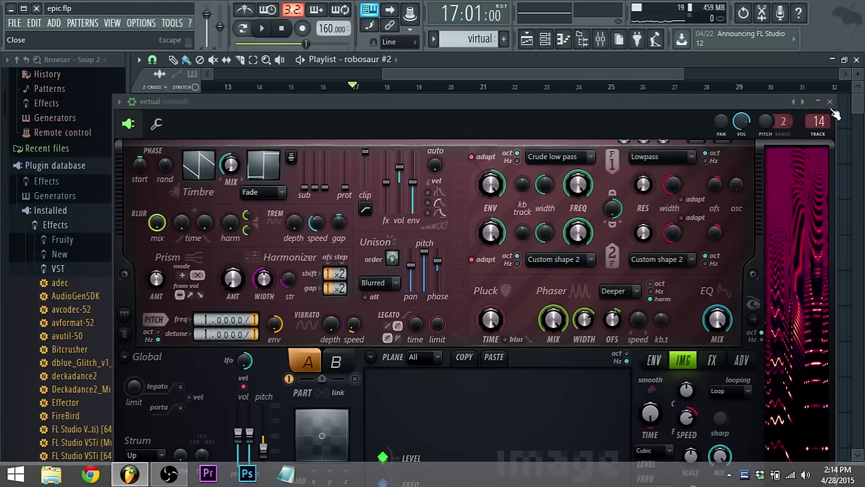
Stop playback, view Harmor's Phaser width envelope on the ENV page, then lower the window to uncover the Playlist.
drag(628, 98, 617, 22)
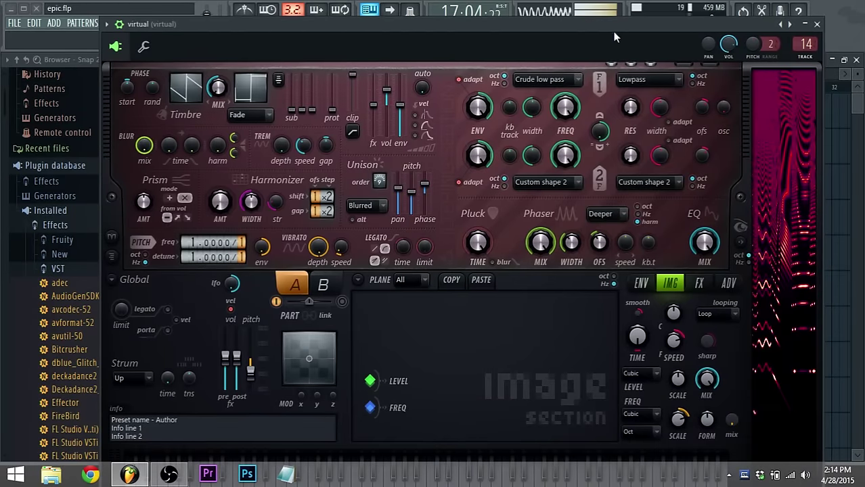
key(space)
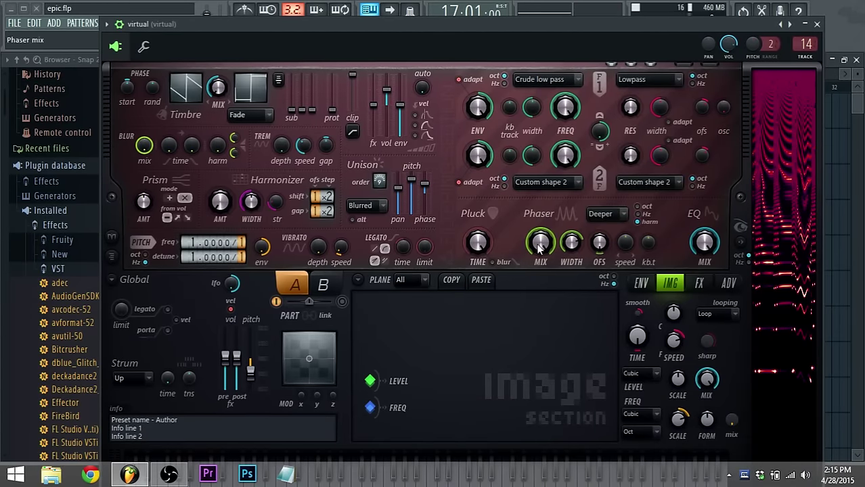
click(646, 287)
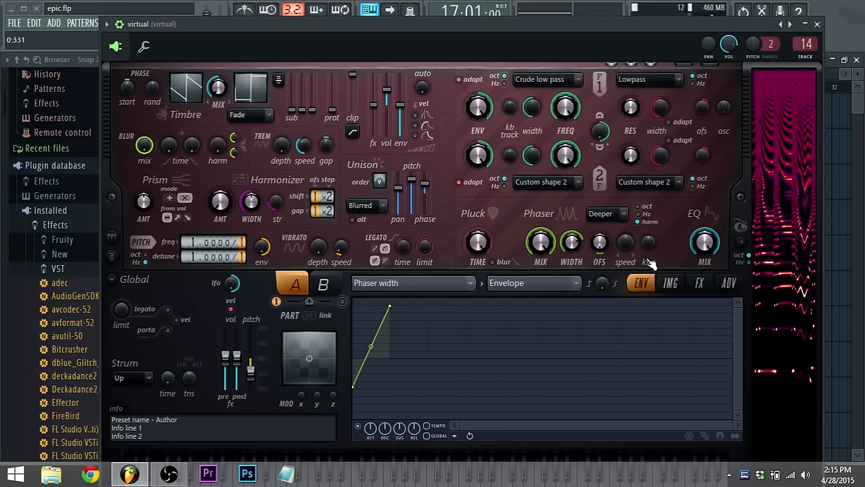
drag(547, 25, 440, 285)
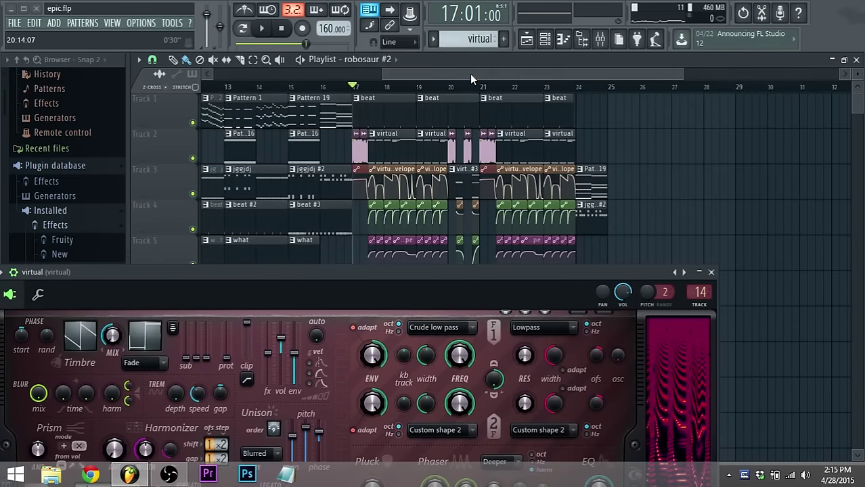
Scroll the Playlist view and switch to the OBS recorder from the taskbar.
drag(470, 74, 383, 74)
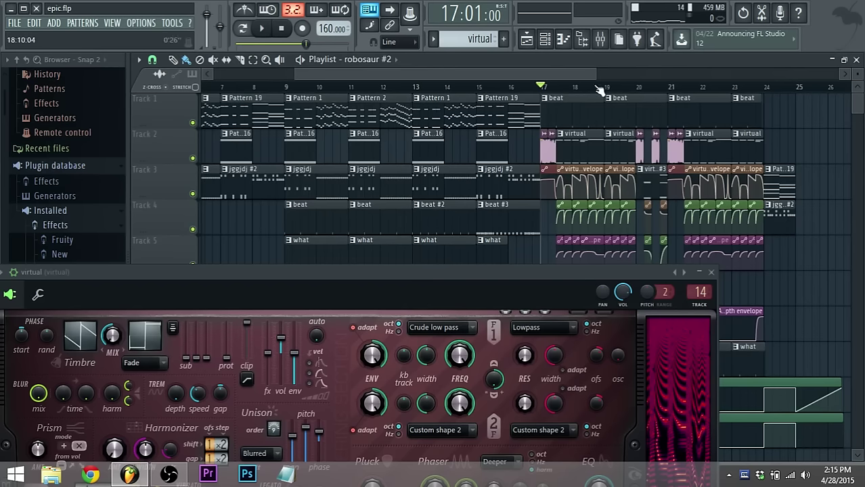
scroll(595, 91, up, 2)
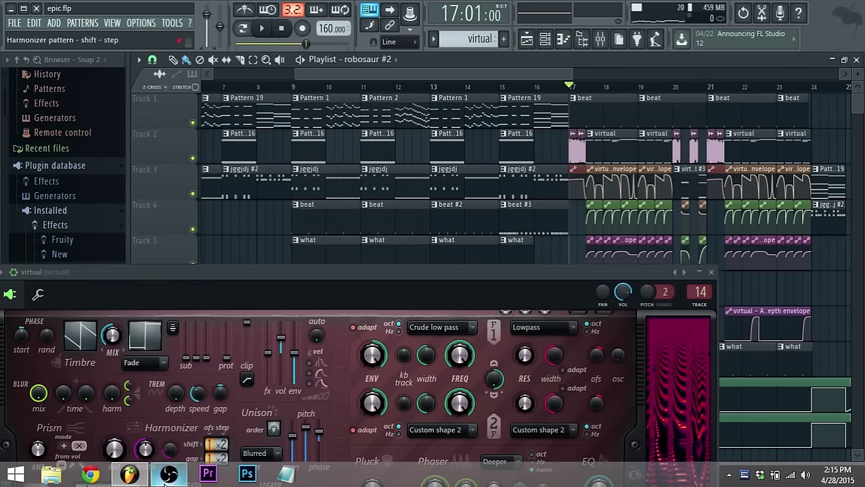
click(168, 478)
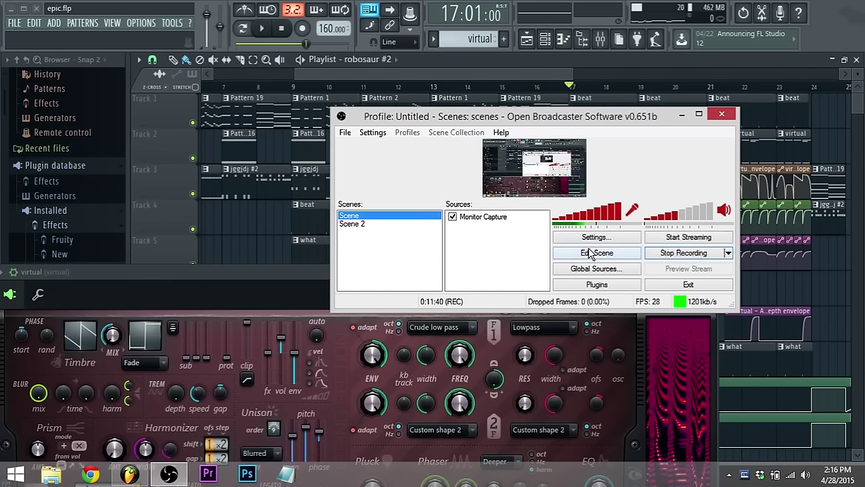
Move the OBS window over FL Studio and bring it back in front with Alt+Tab.
drag(565, 123, 423, 138)
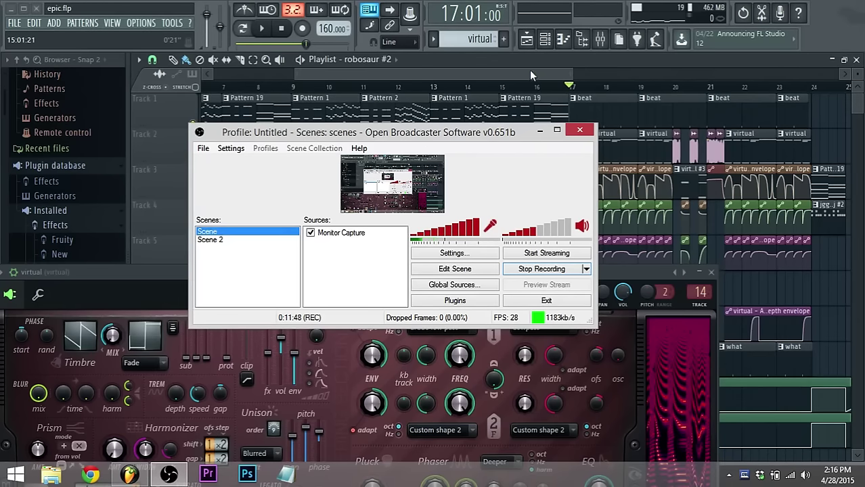
drag(525, 75, 593, 80)
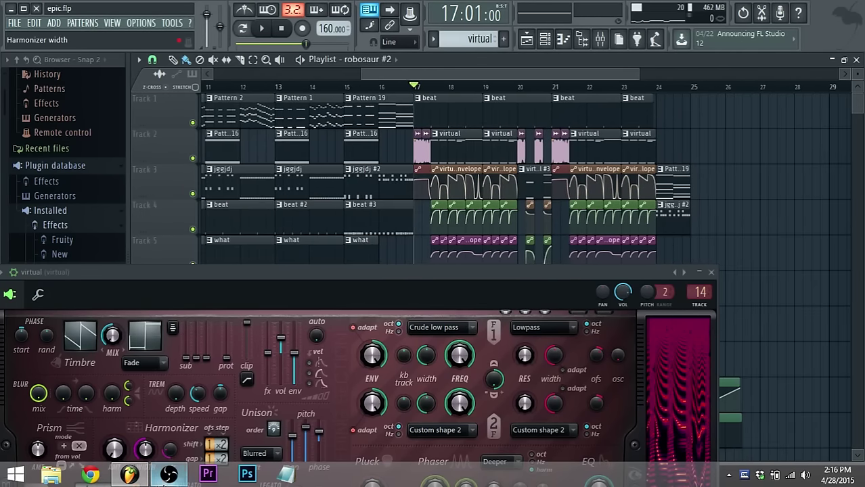
key(alt+Tab)
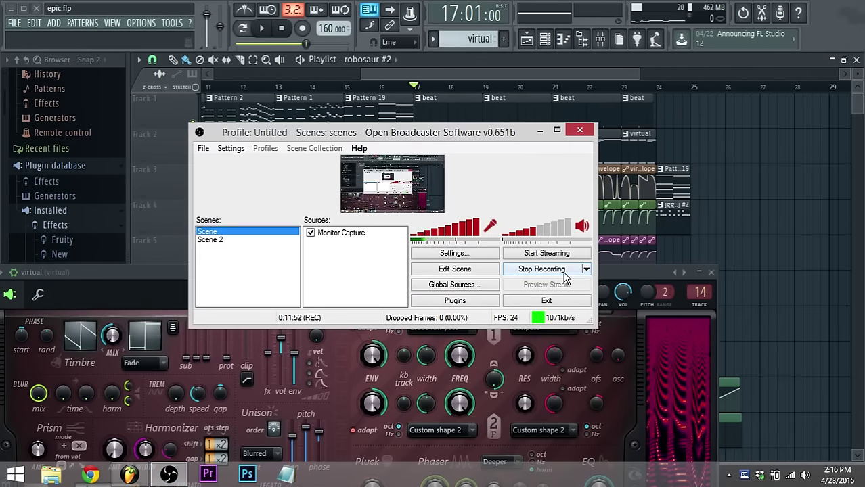